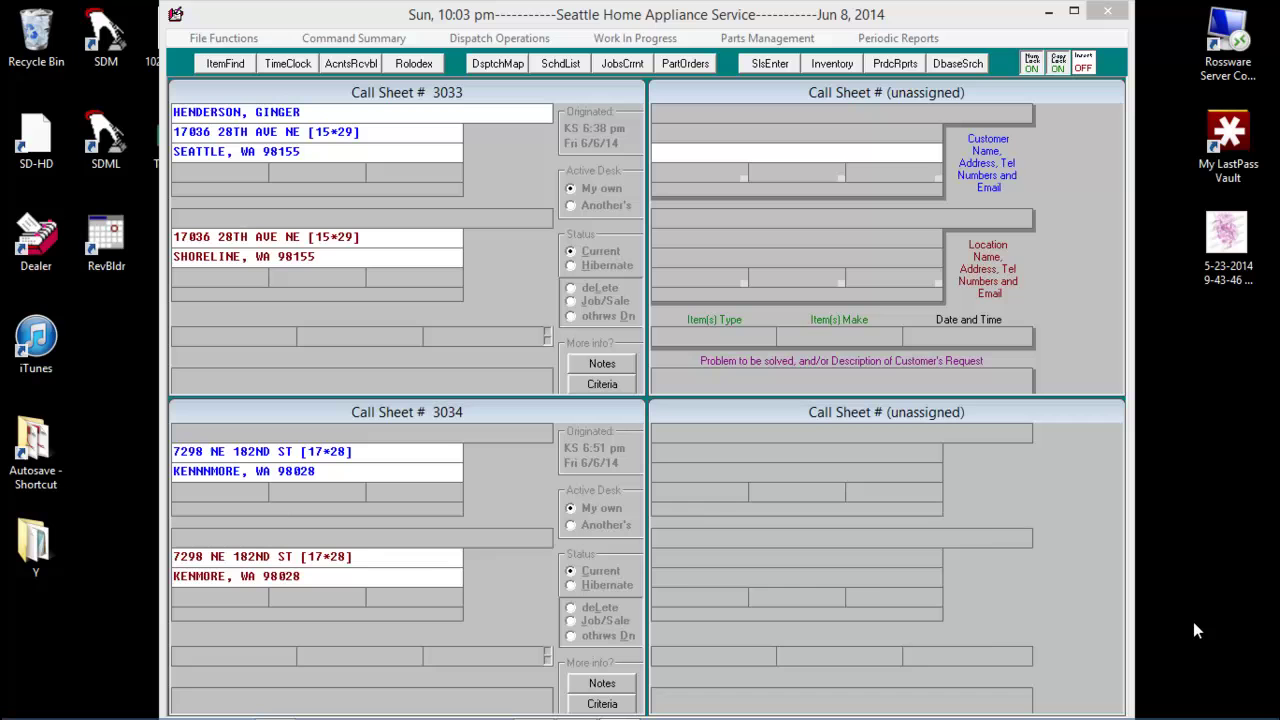
Step: In StreetList, clone zip 98272 (Monroe, WA) into new zip 98294, then close the list
key("ctrl+F5")
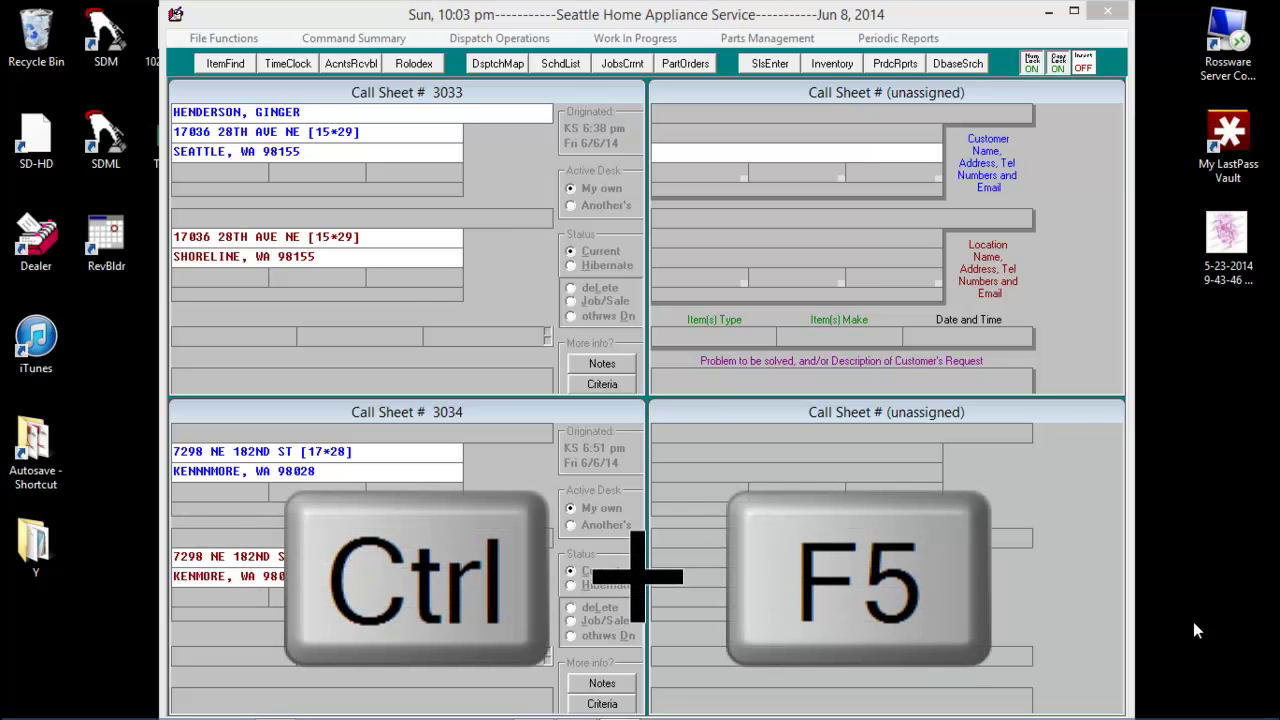
left_click(242, 38)
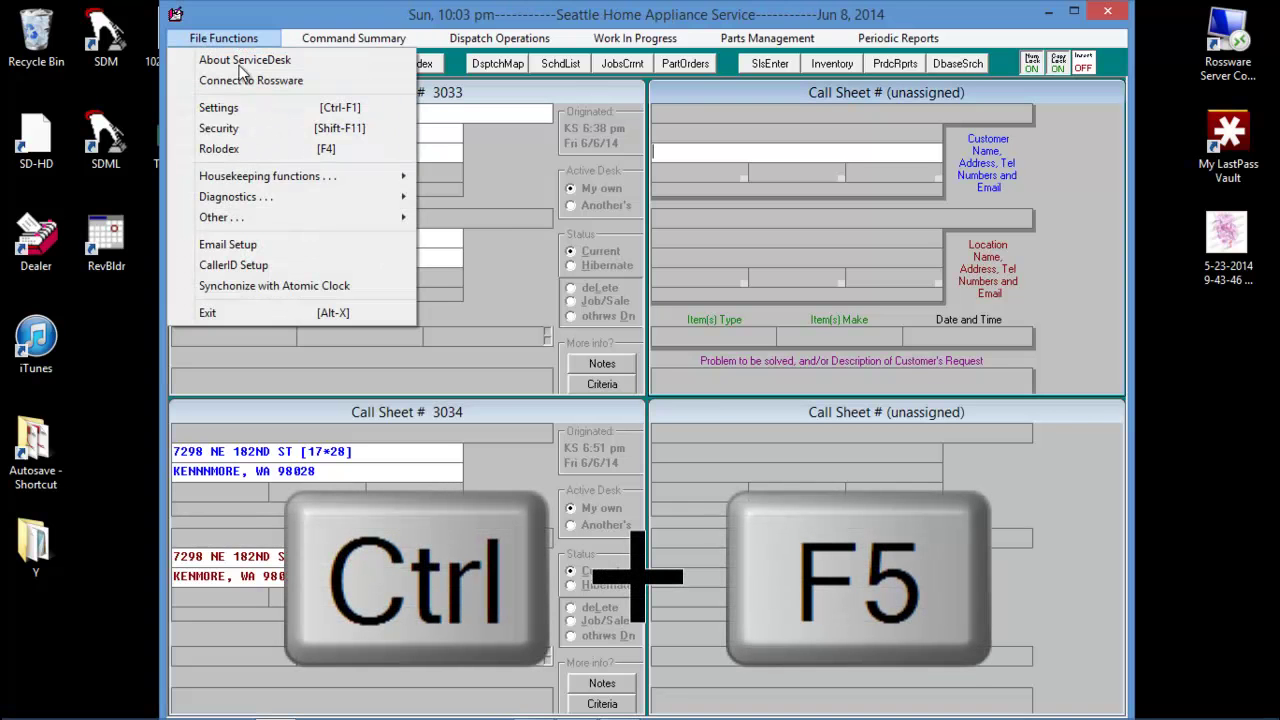
mouse_move(237, 217)
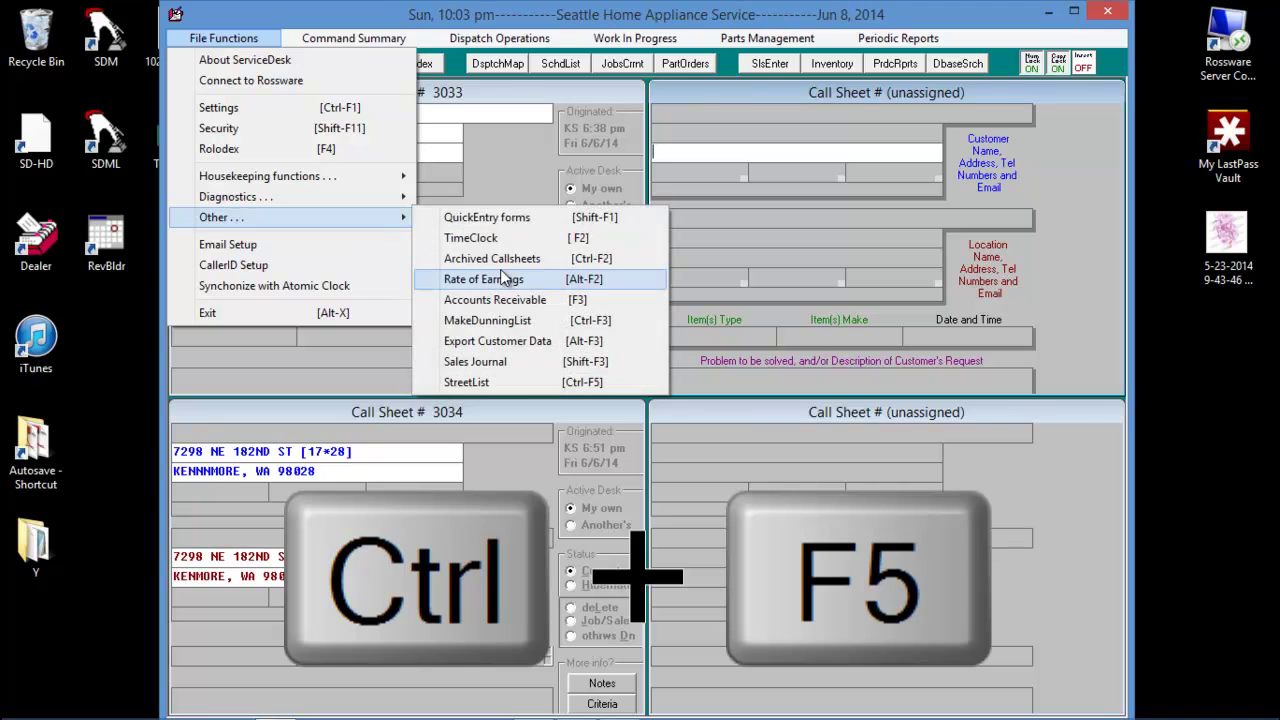
left_click(521, 384)
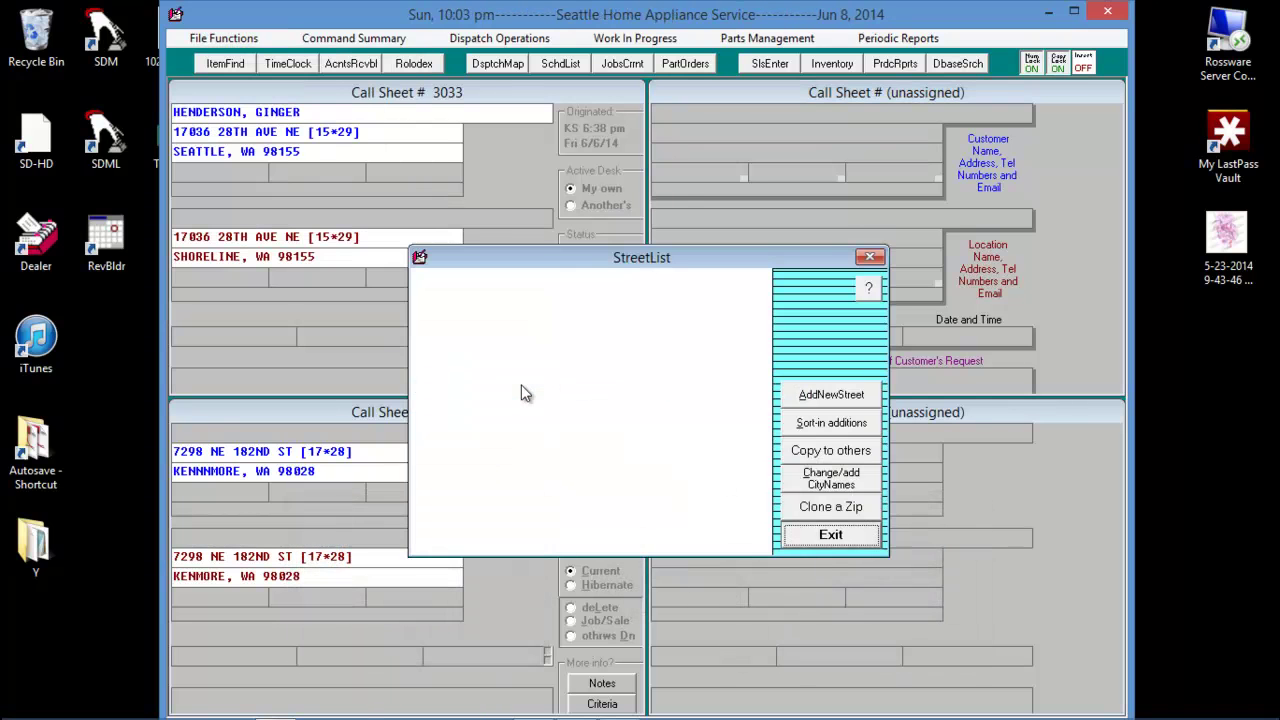
left_click(843, 512)
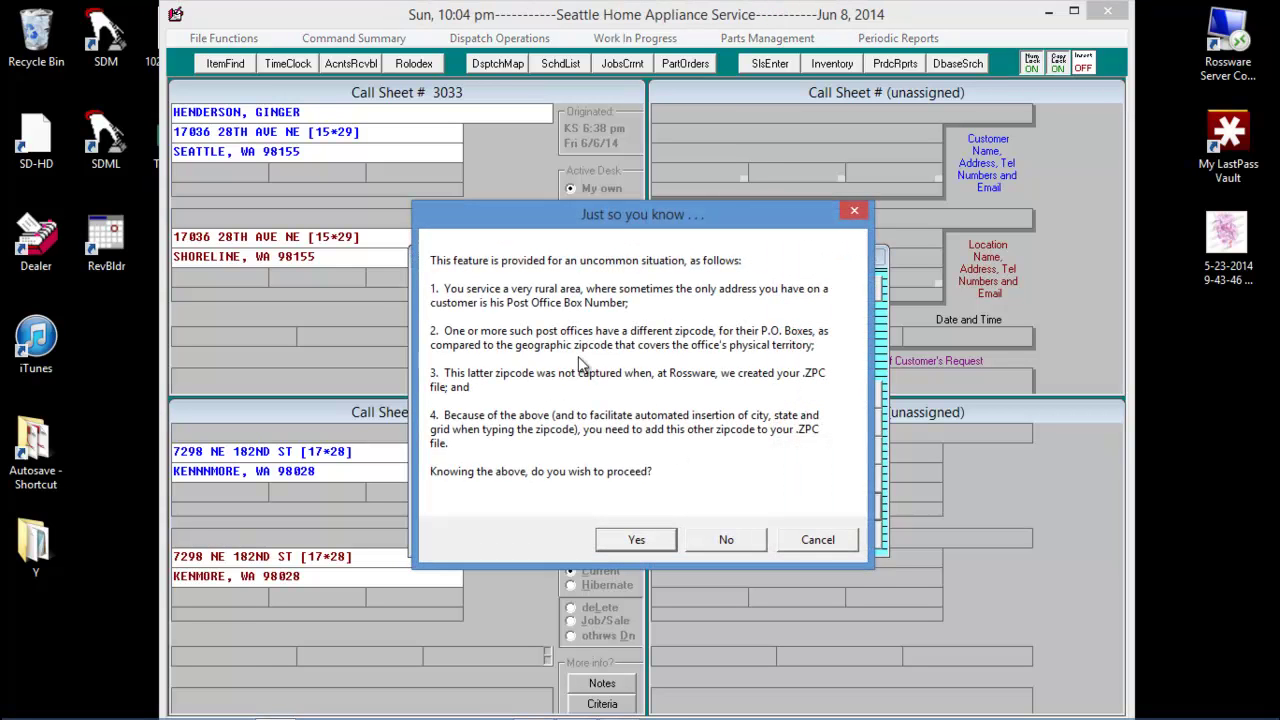
left_click(640, 549)
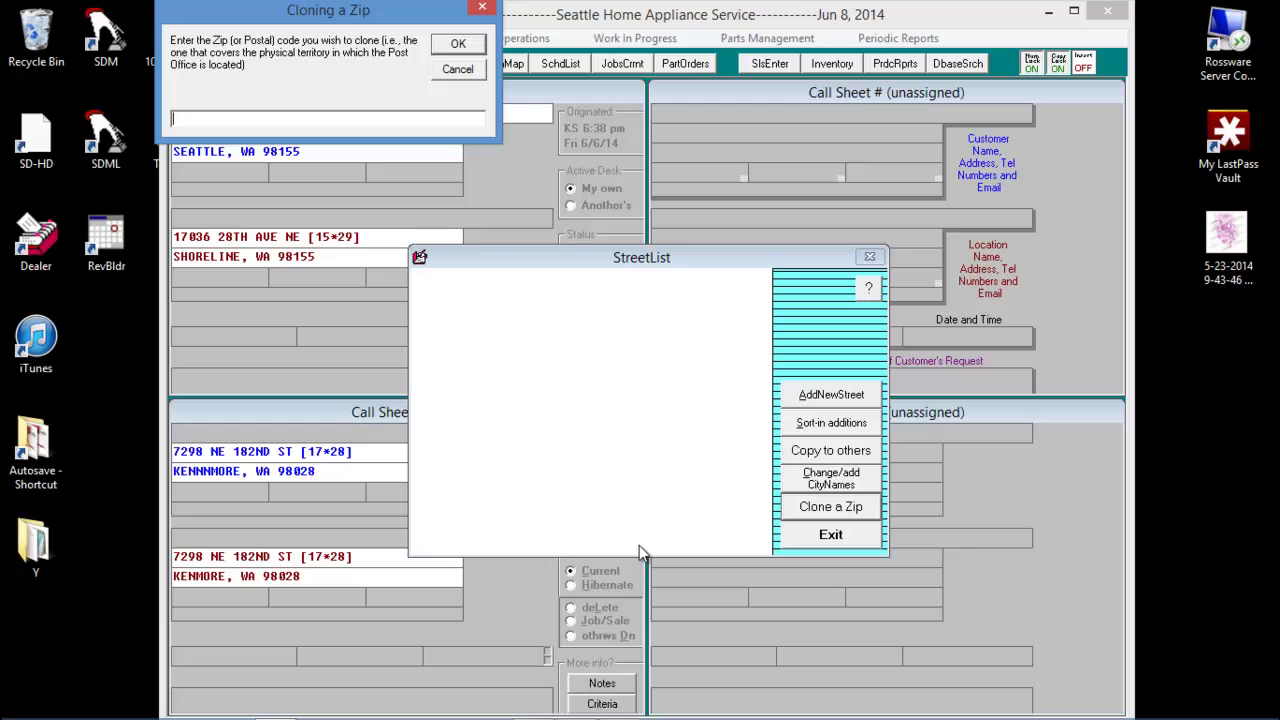
type("98272")
key("Return")
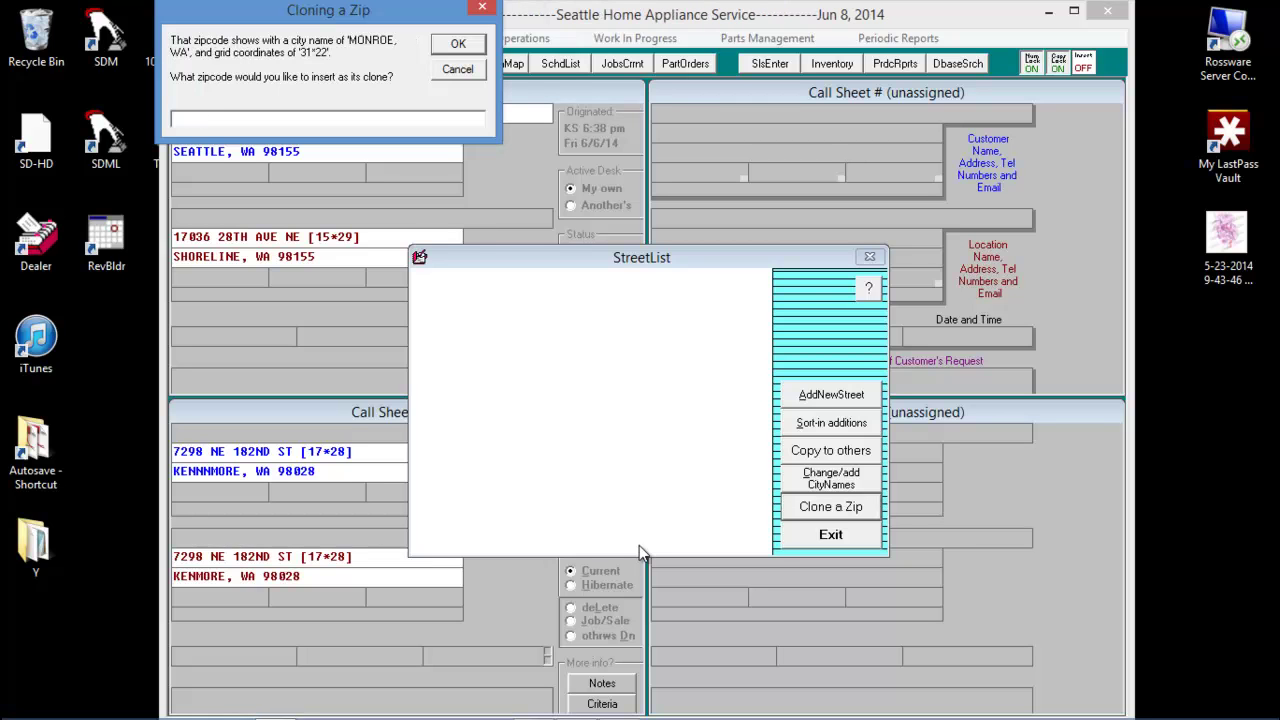
type("98294")
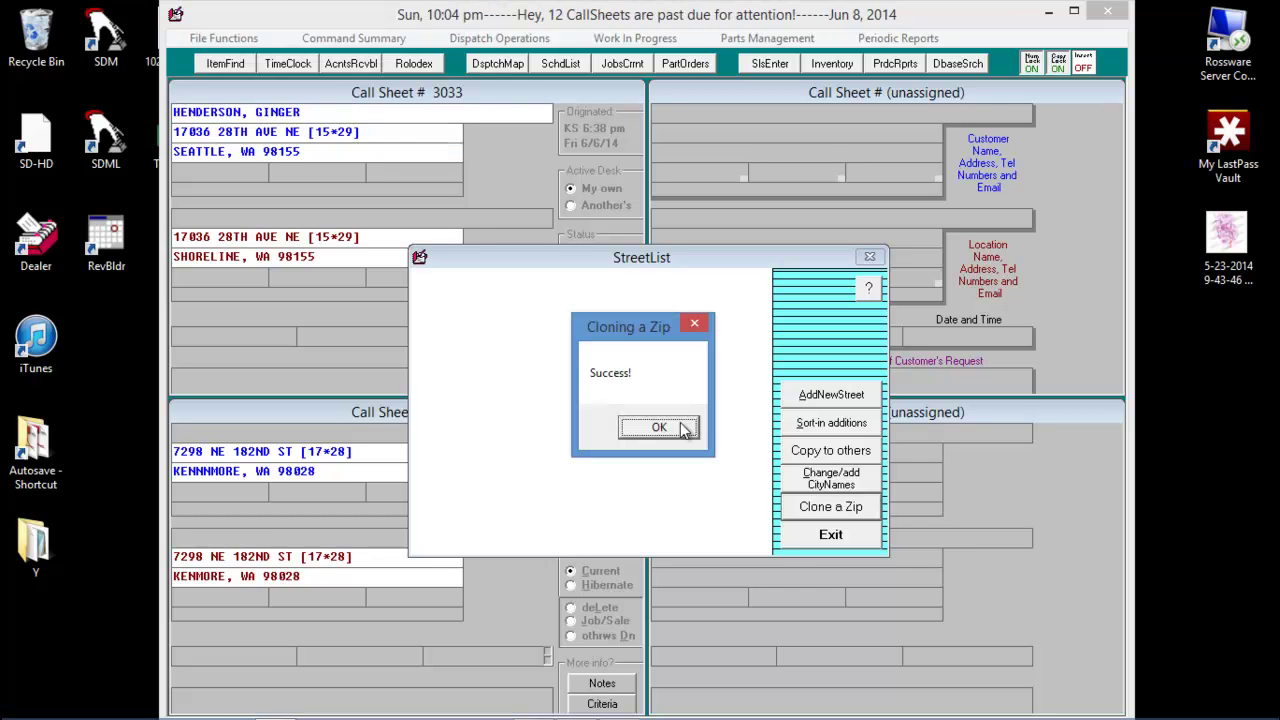
key("Return")
left_click(662, 428)
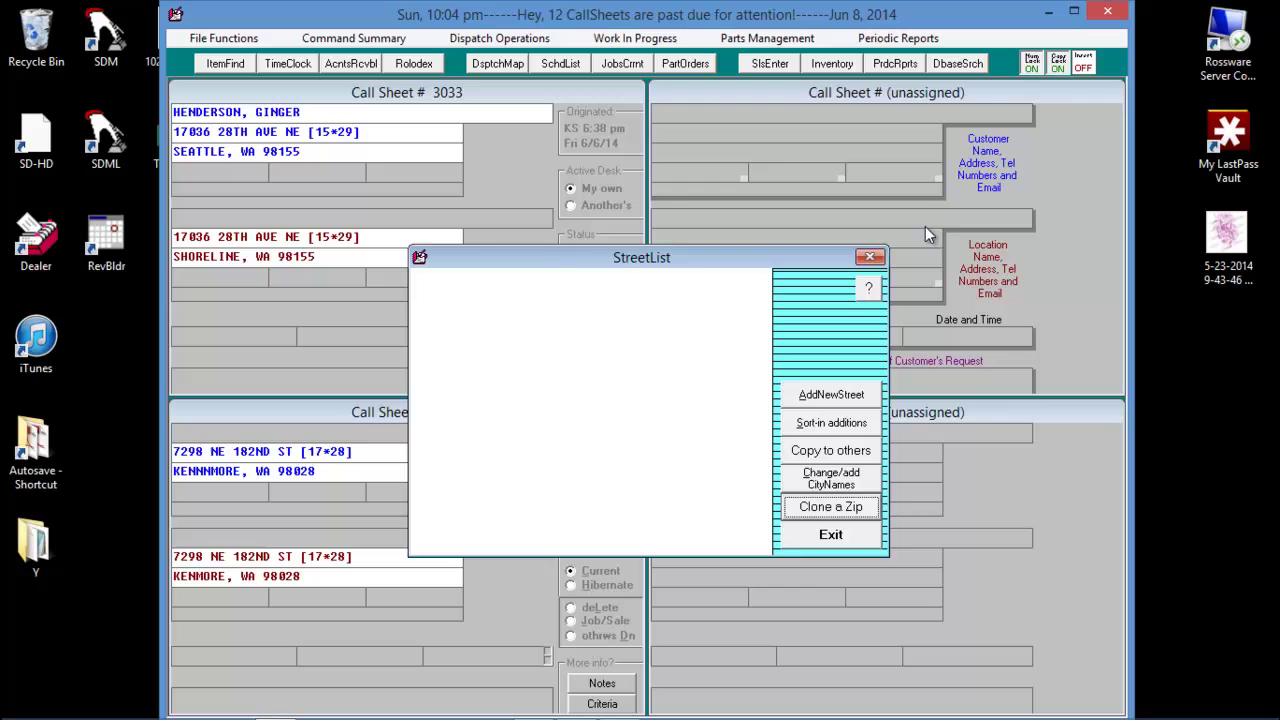
left_click(869, 257)
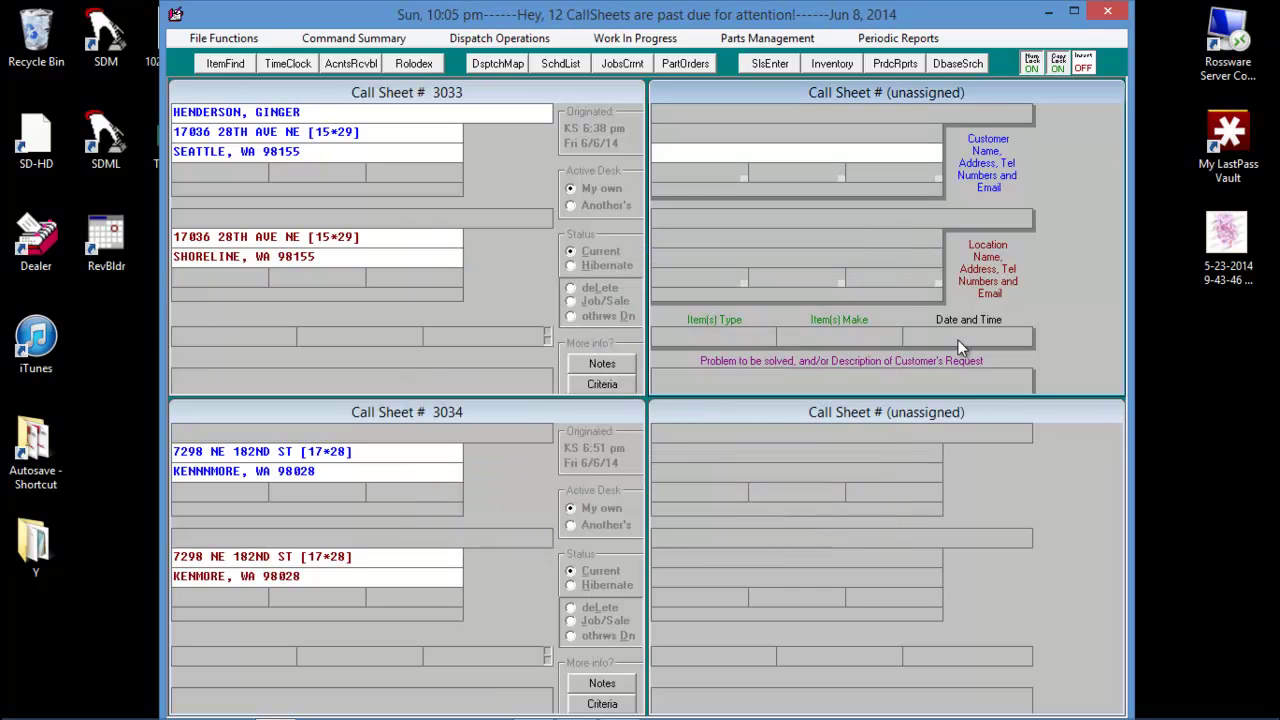
key("z")
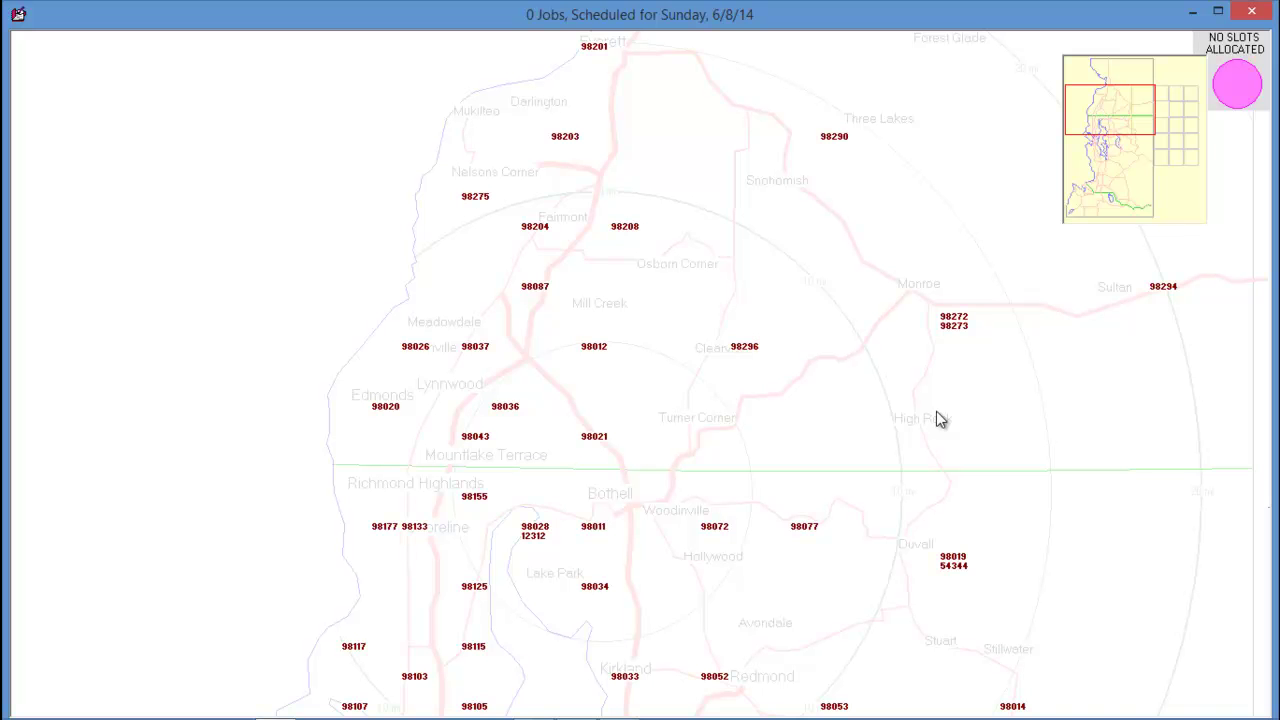
Step: Close the dispatch map and show About ServiceDesk, reporting version 4.7.84 and C:\sd paths
key("Escape")
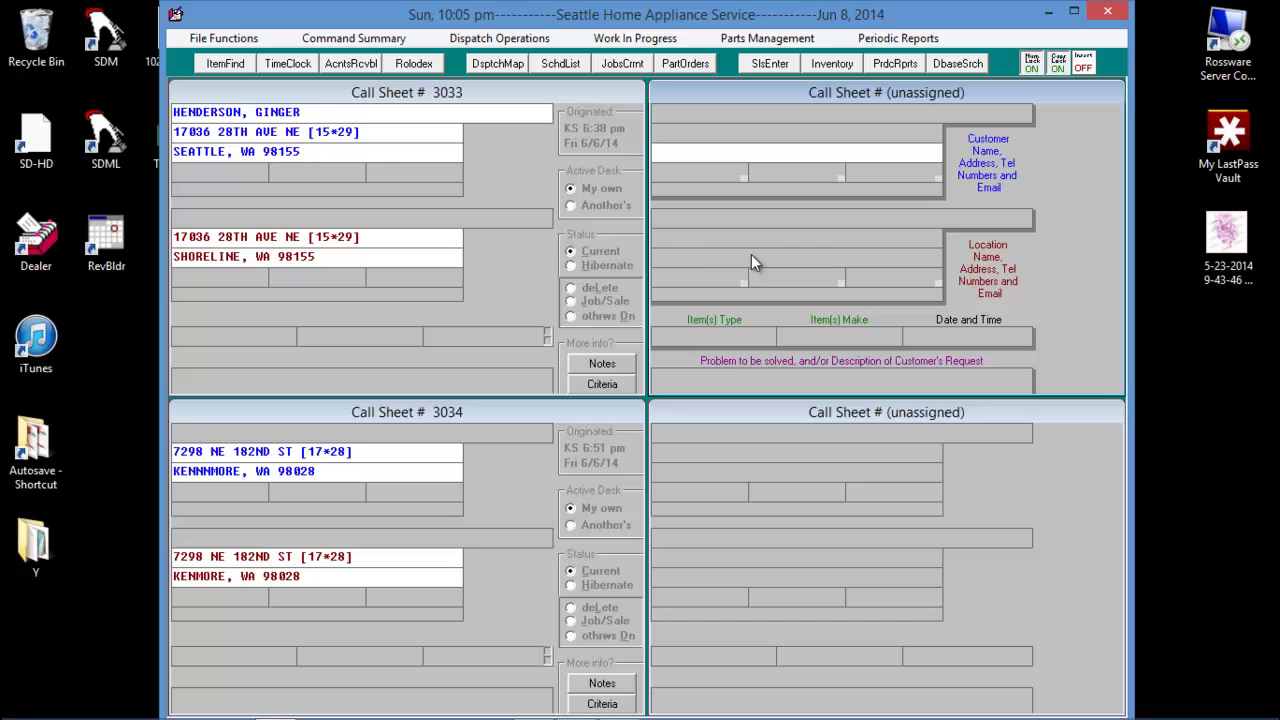
left_click(206, 38)
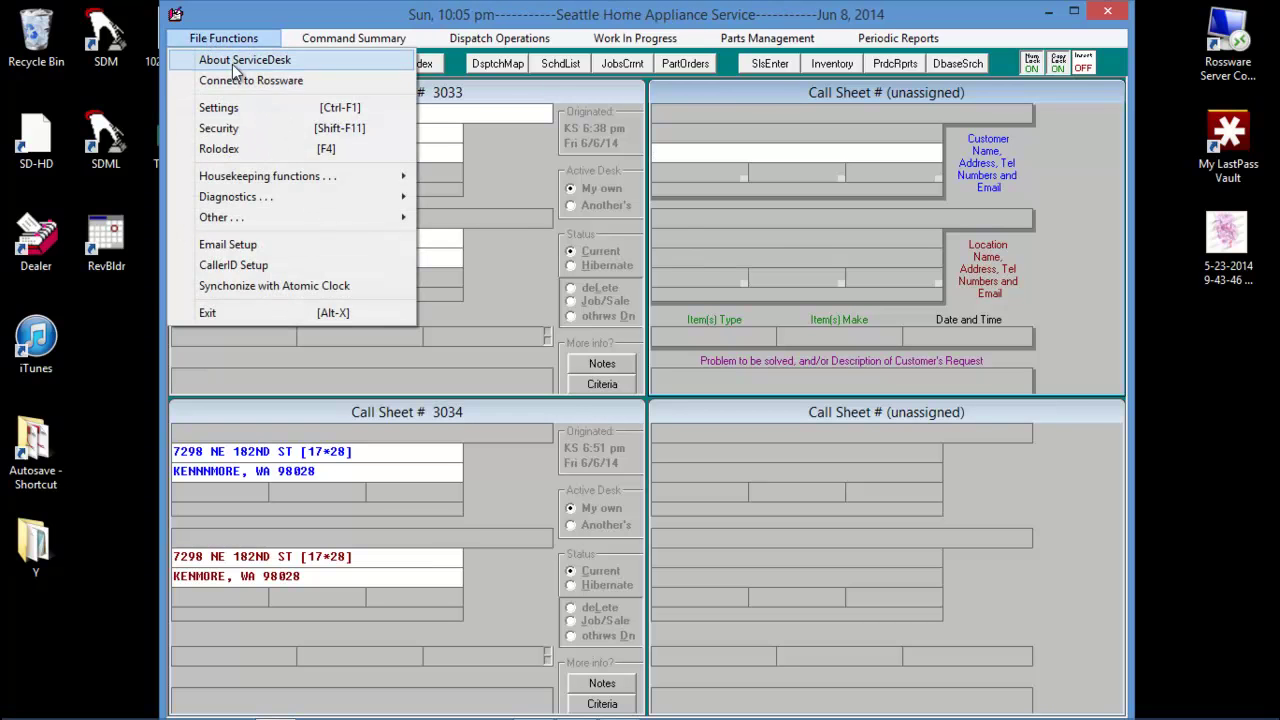
left_click(240, 60)
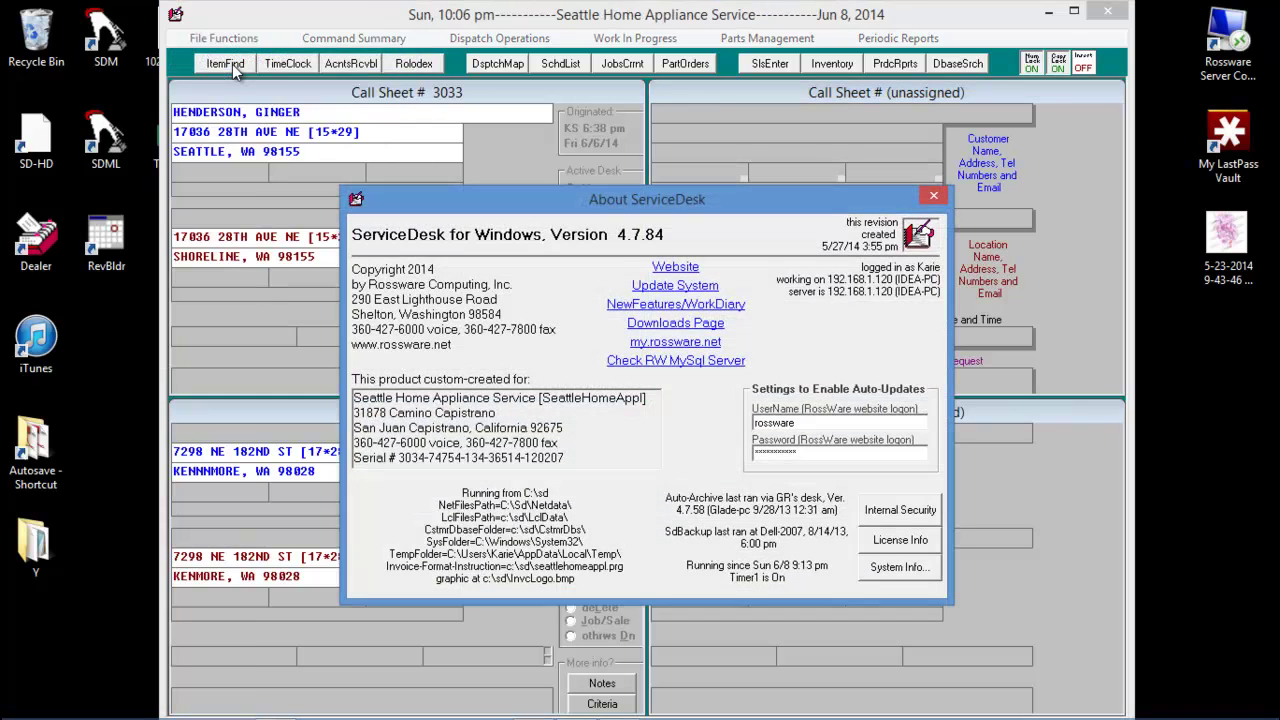
Step: Open the C:\sd folder and choose Open with for SeattleHomeAppl.ZPC
left_click(495, 494)
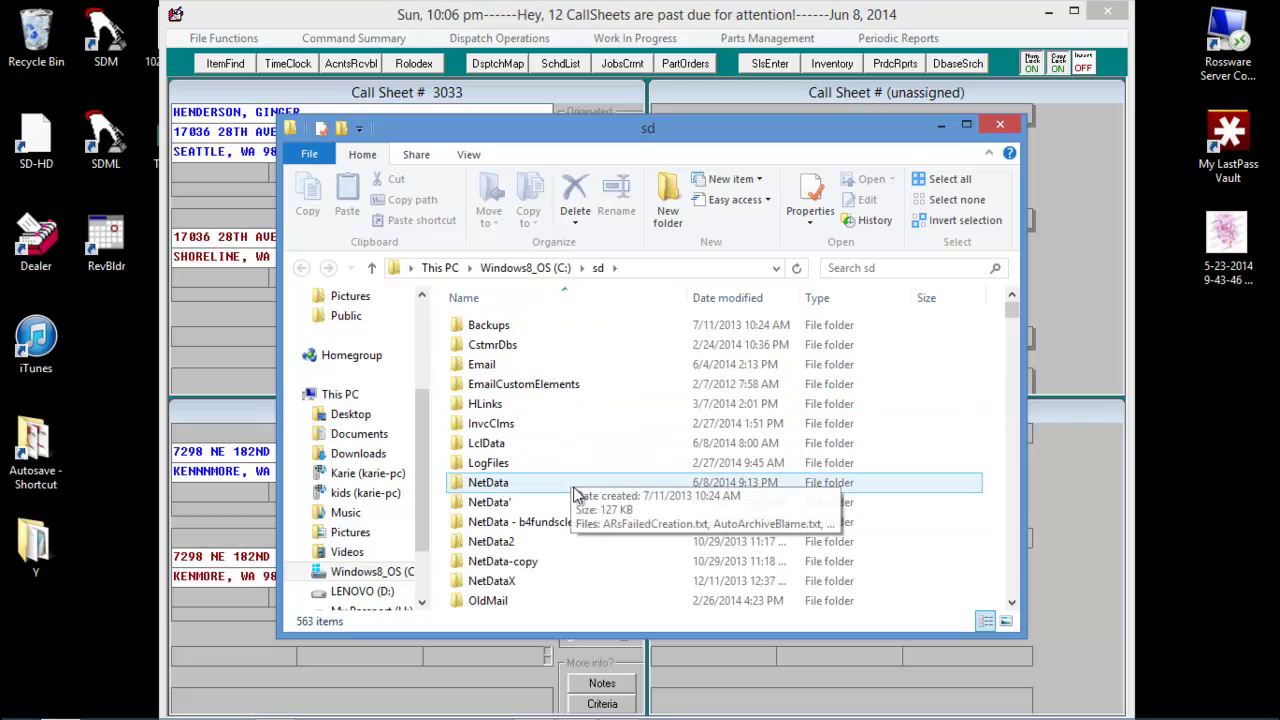
scroll(575, 497, "down", 10)
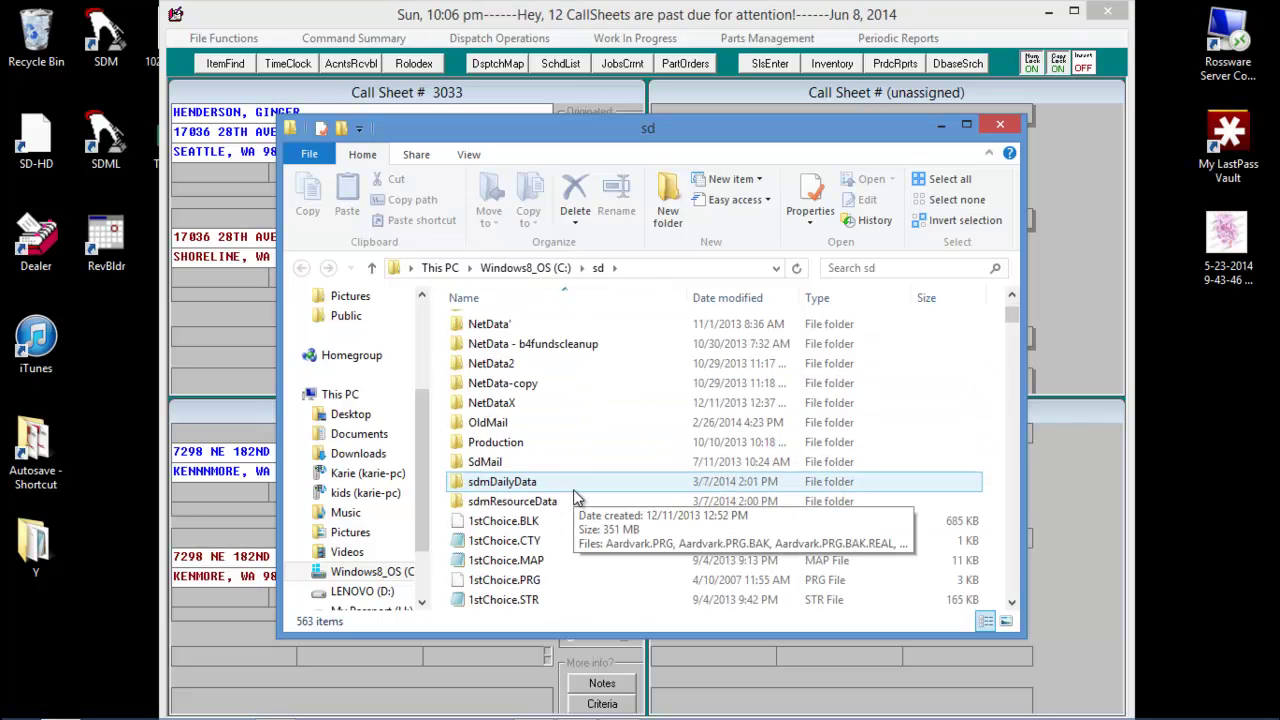
scroll(575, 497, "down", 13)
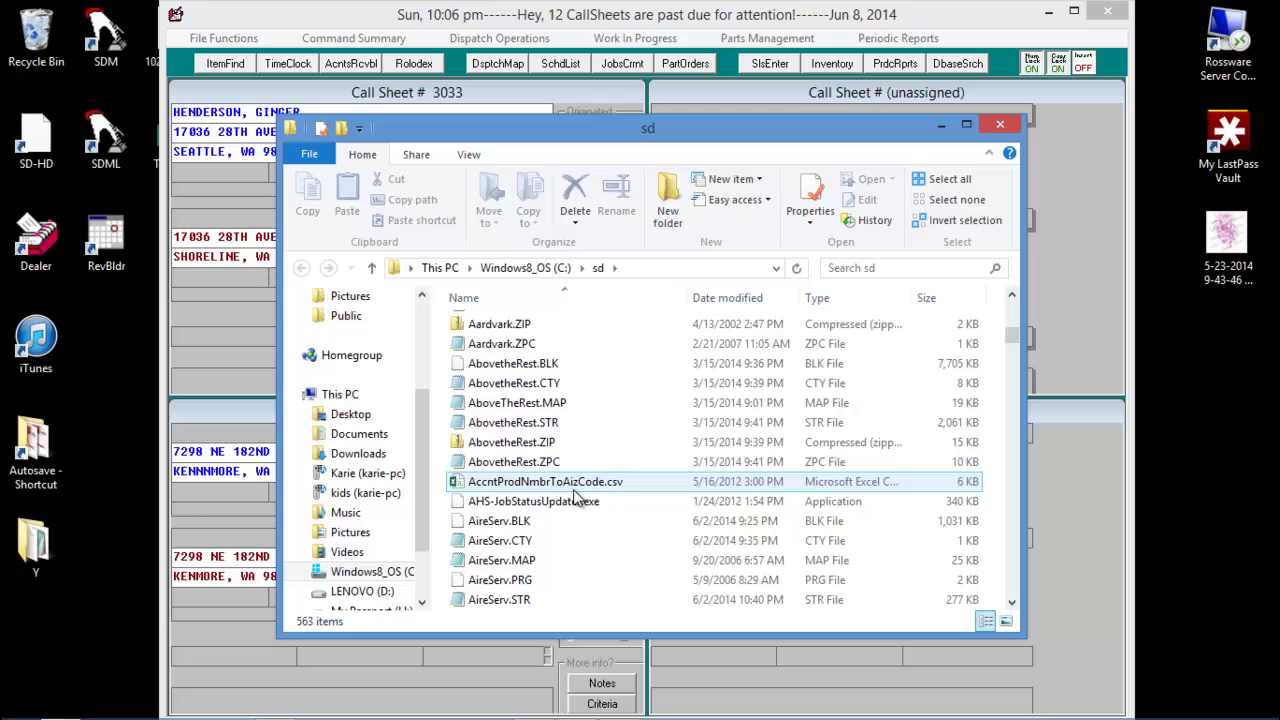
scroll(577, 497, "down", 11)
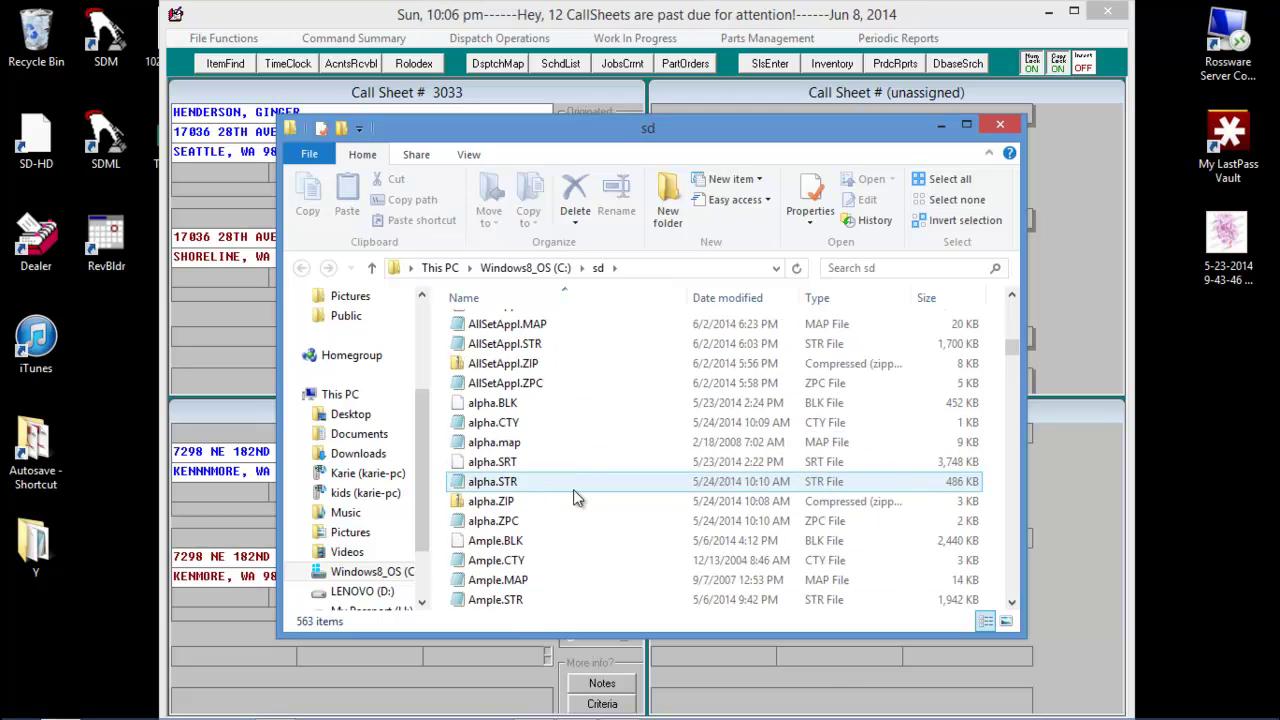
scroll(577, 497, "down", 20)
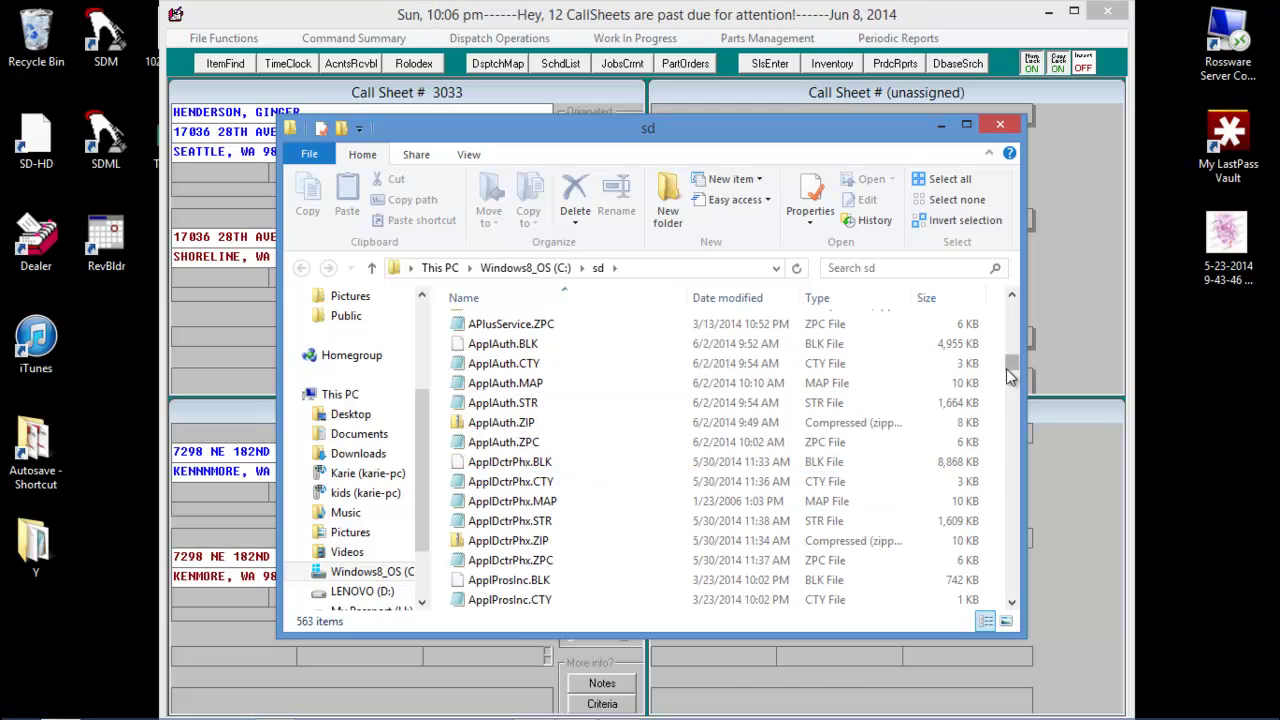
left_click(510, 487)
right_click(510, 490)
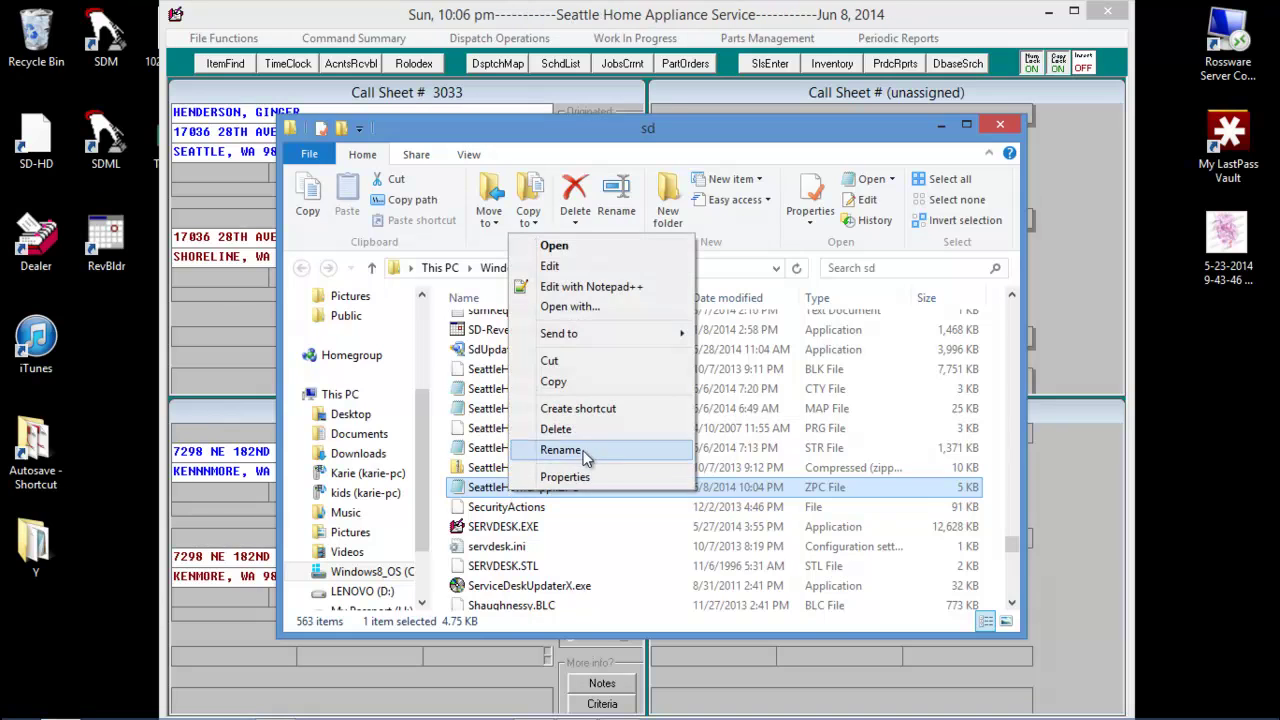
left_click(627, 312)
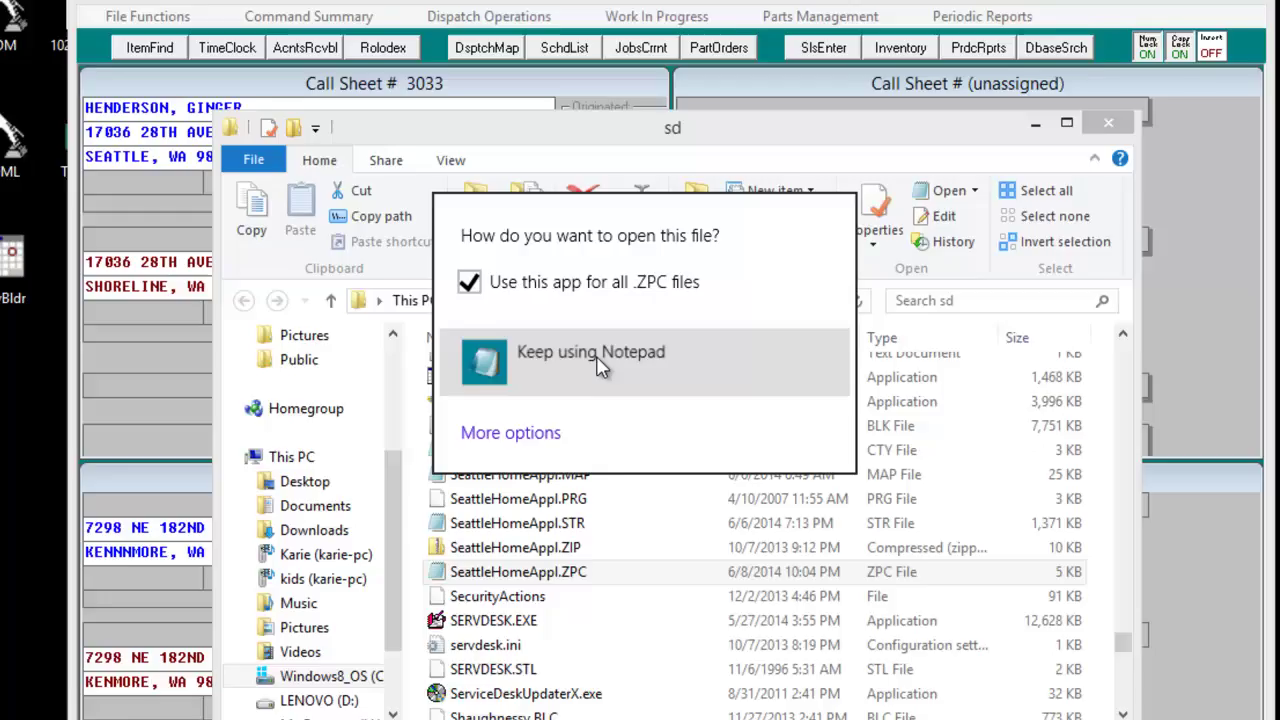
Step: View SeattleHomeAppl.ZPC's zip, grid and city rows in Notepad, then minimize it and close Explorer
left_click(586, 312)
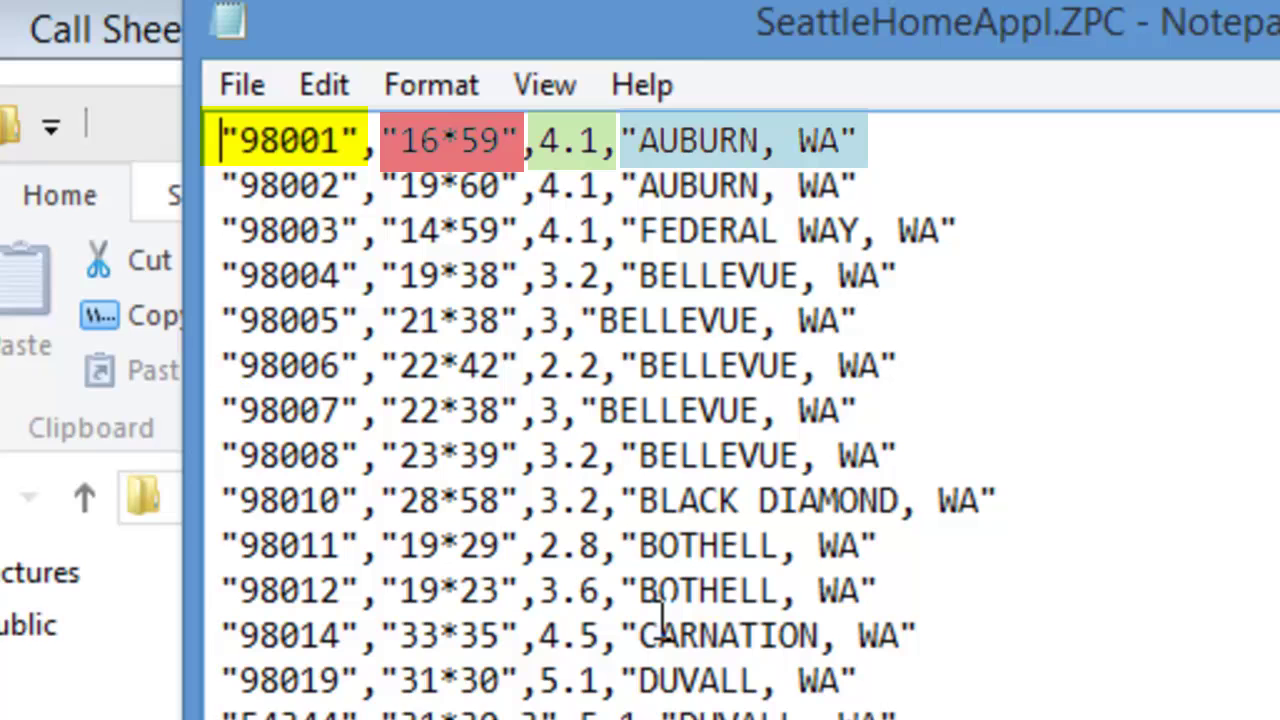
left_click_drag(362, 140, 390, 148)
left_click(370, 148)
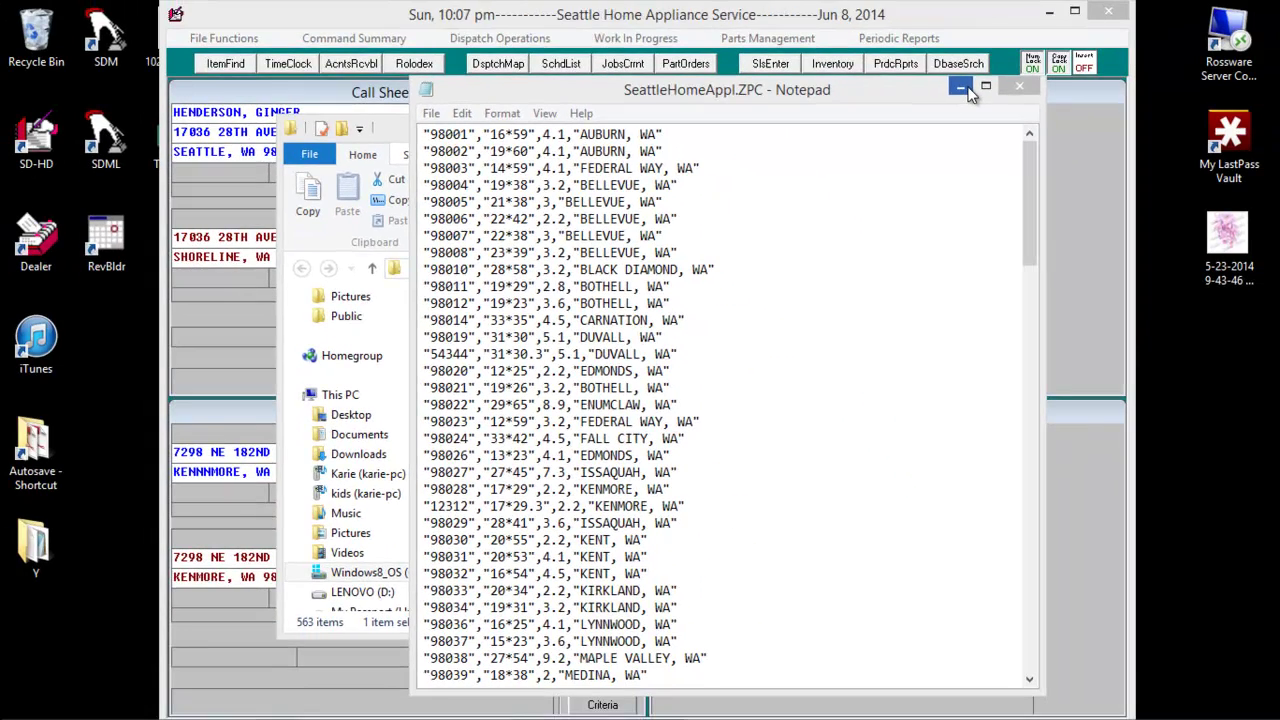
left_click(962, 89)
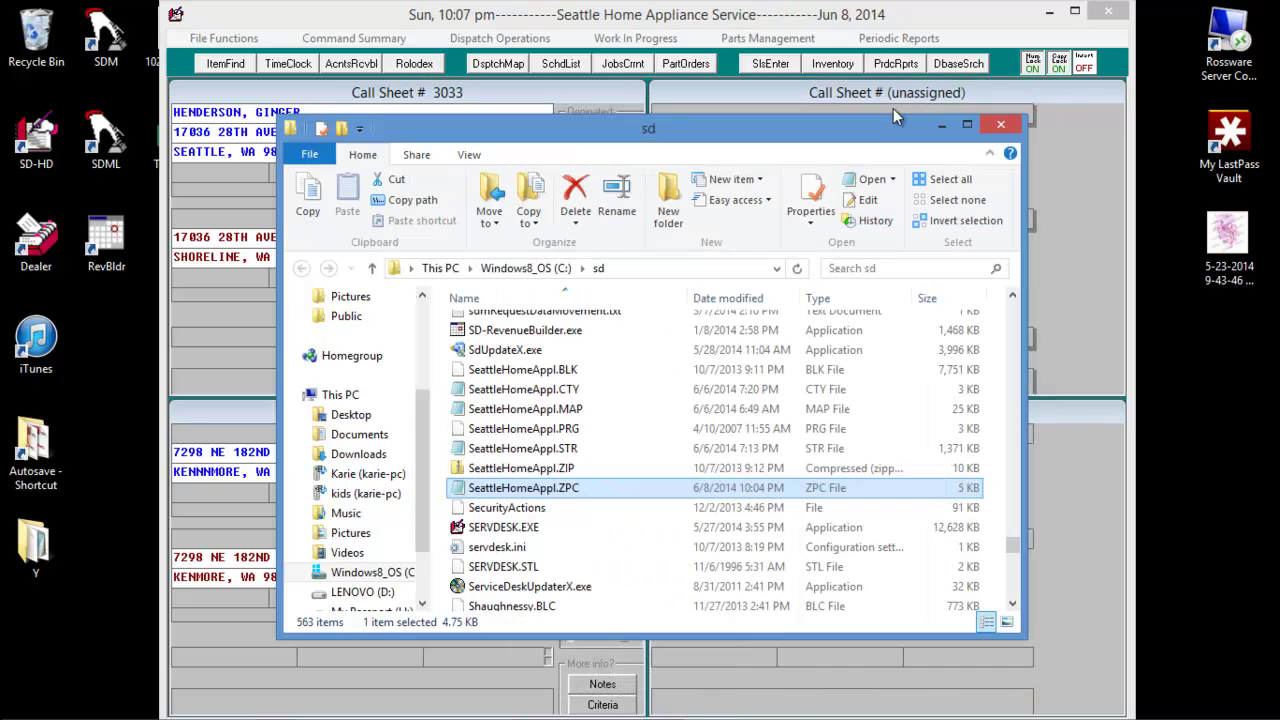
left_click(998, 124)
key("F5")
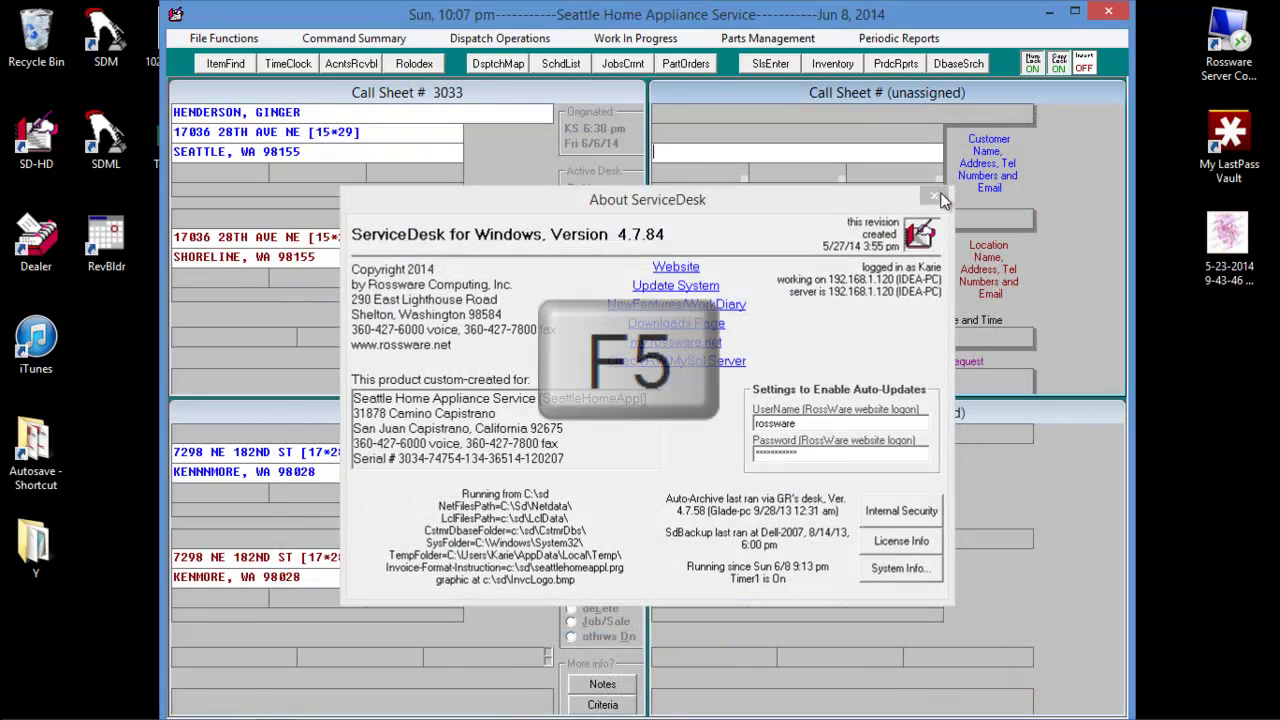
Step: Check the dispatch map's grid overlay to read High Rock's position, 30*24
left_click(937, 196)
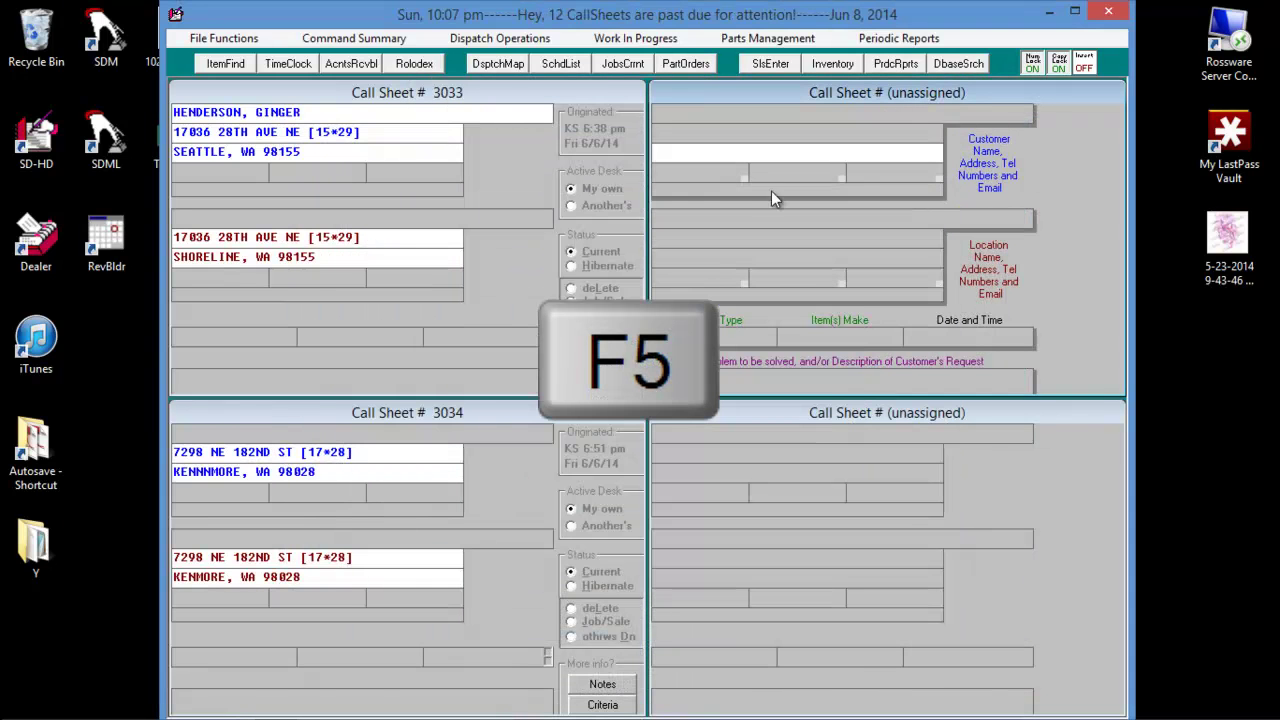
left_click(509, 67)
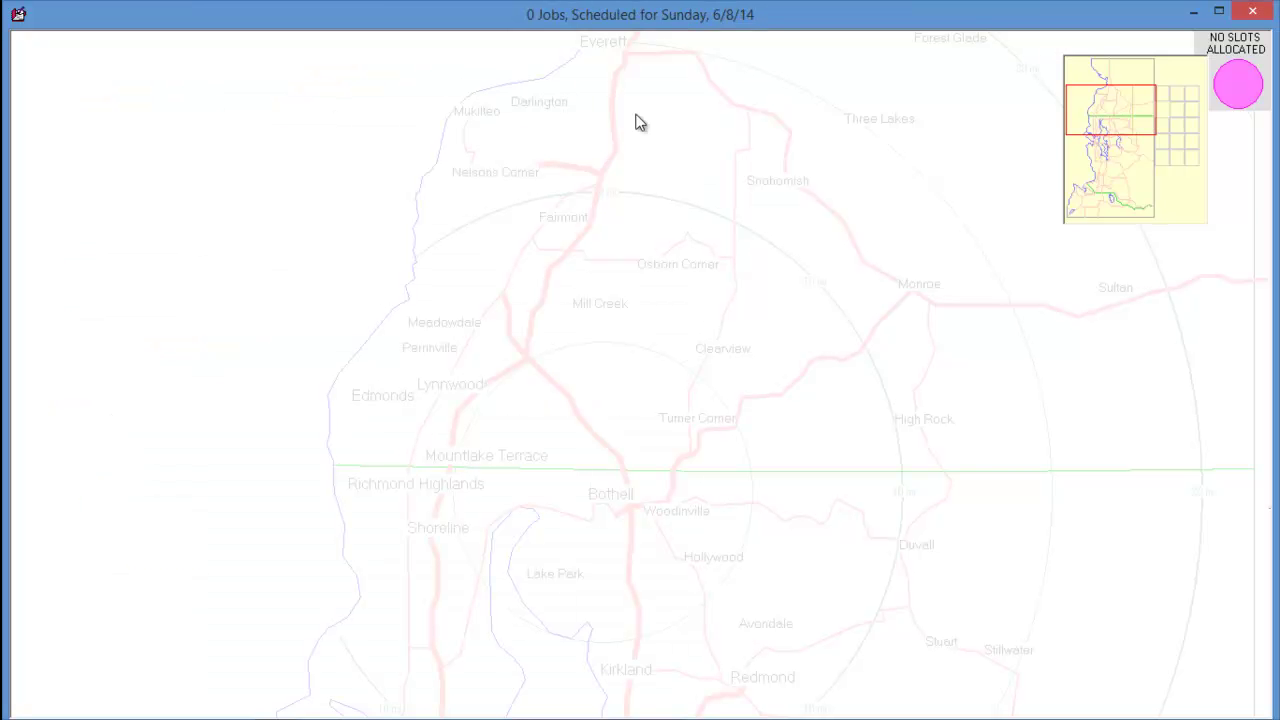
left_click(931, 388)
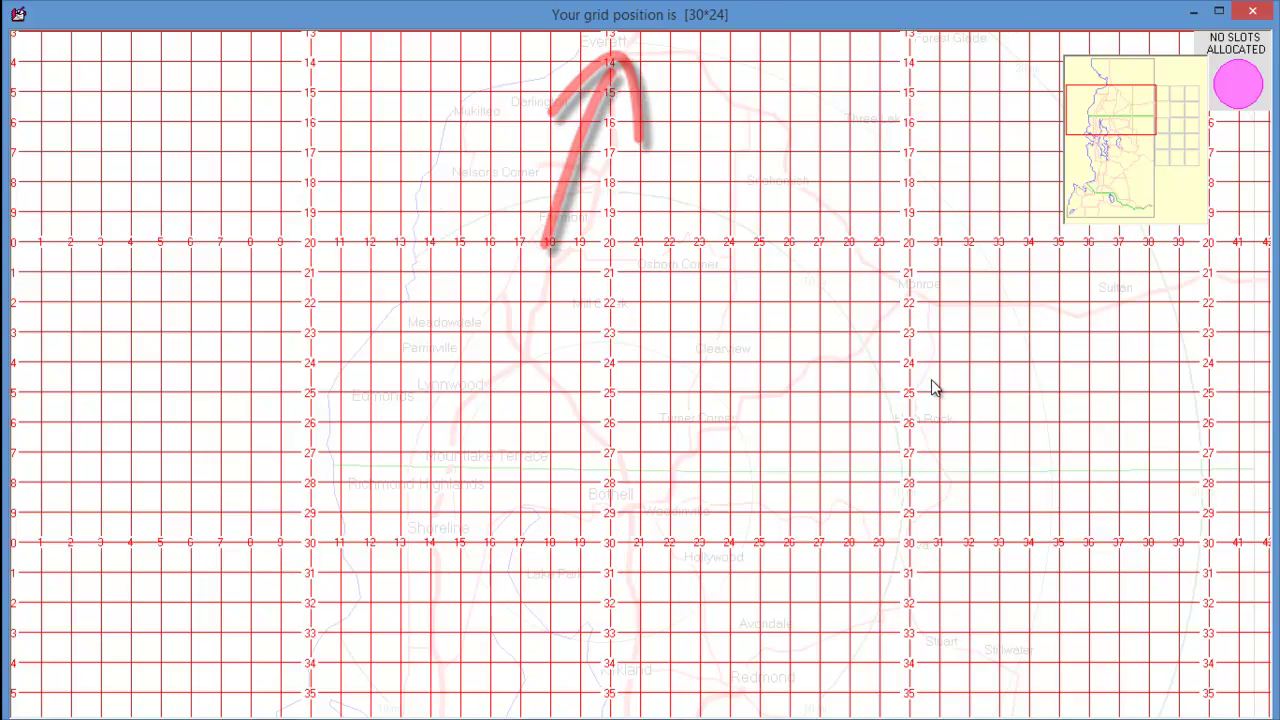
left_click(931, 388)
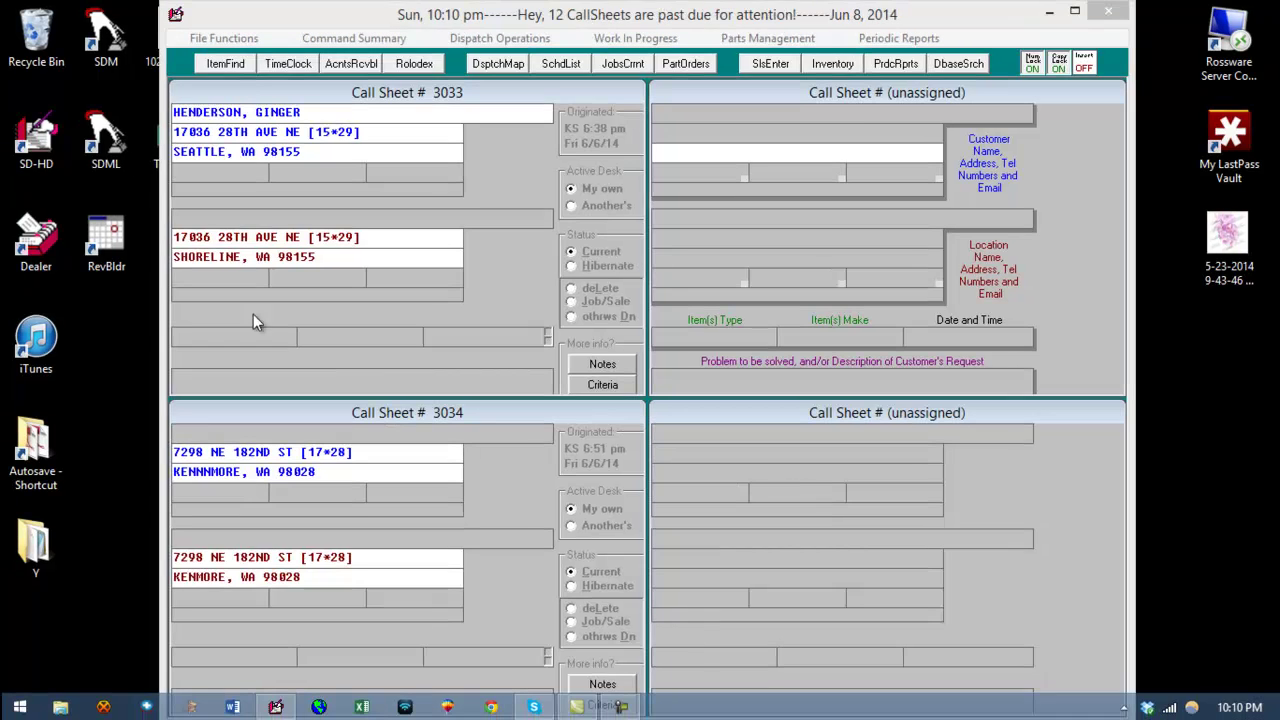
Step: Reopen SeattleHomeAppl.ZPC in Notepad from the C:\sd folder linked in About ServiceDesk
left_click(221, 40)
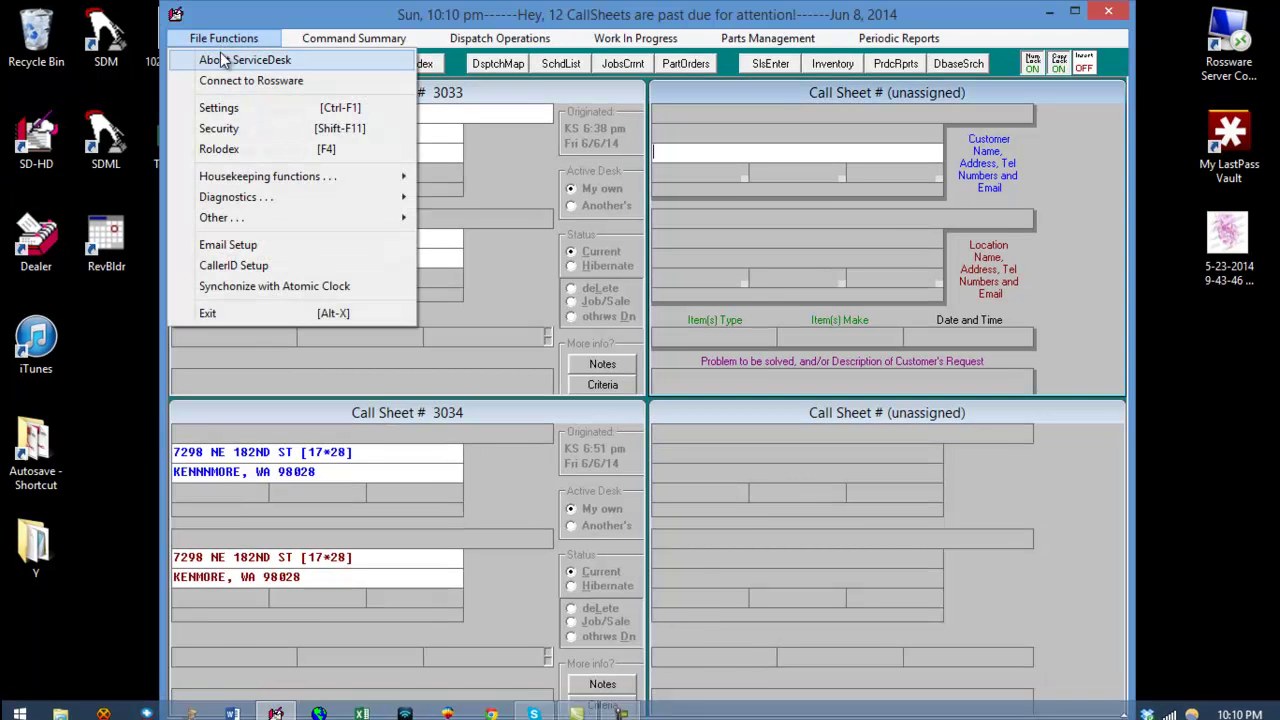
left_click(218, 57)
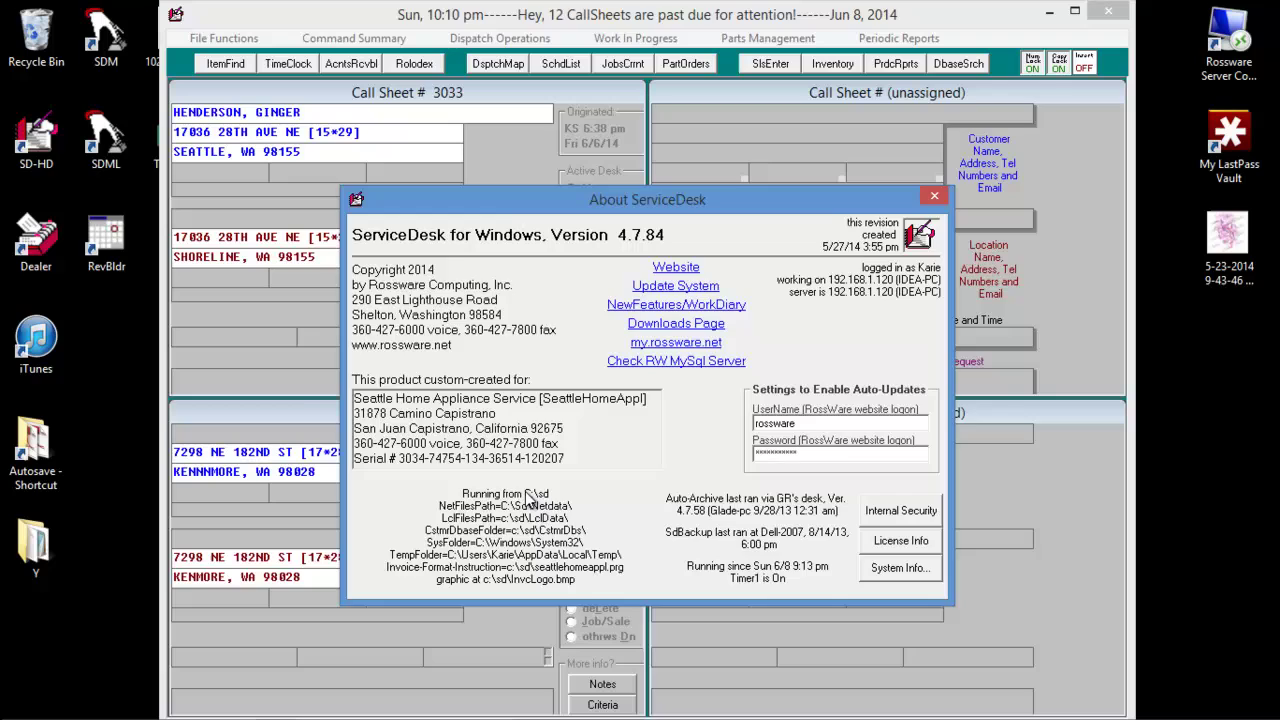
left_click(523, 493)
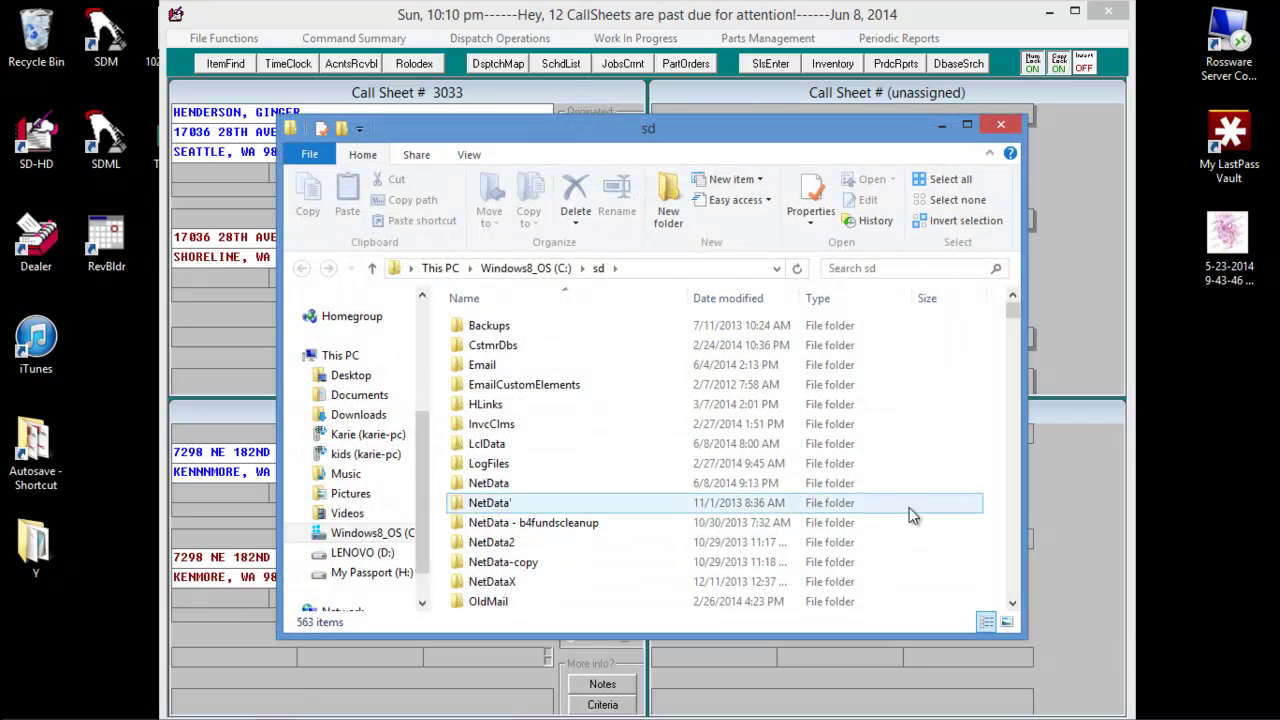
left_click_drag(1012, 343, 1036, 549)
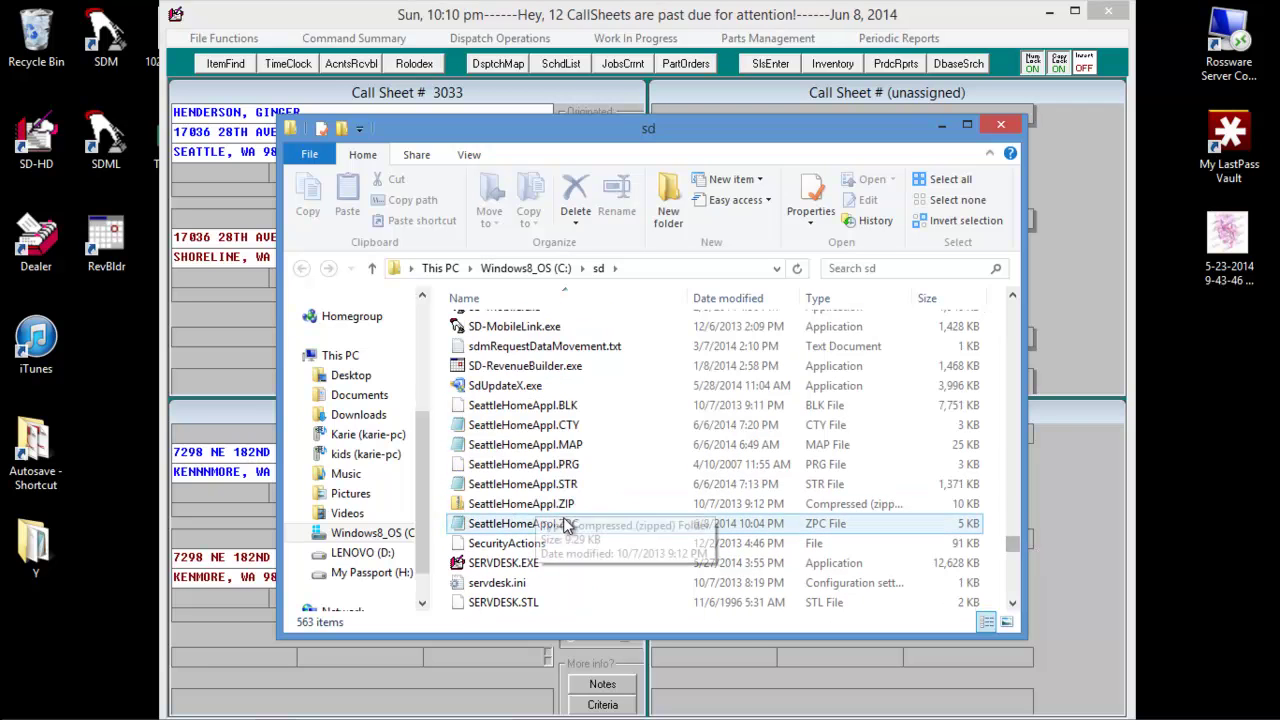
right_click(566, 524)
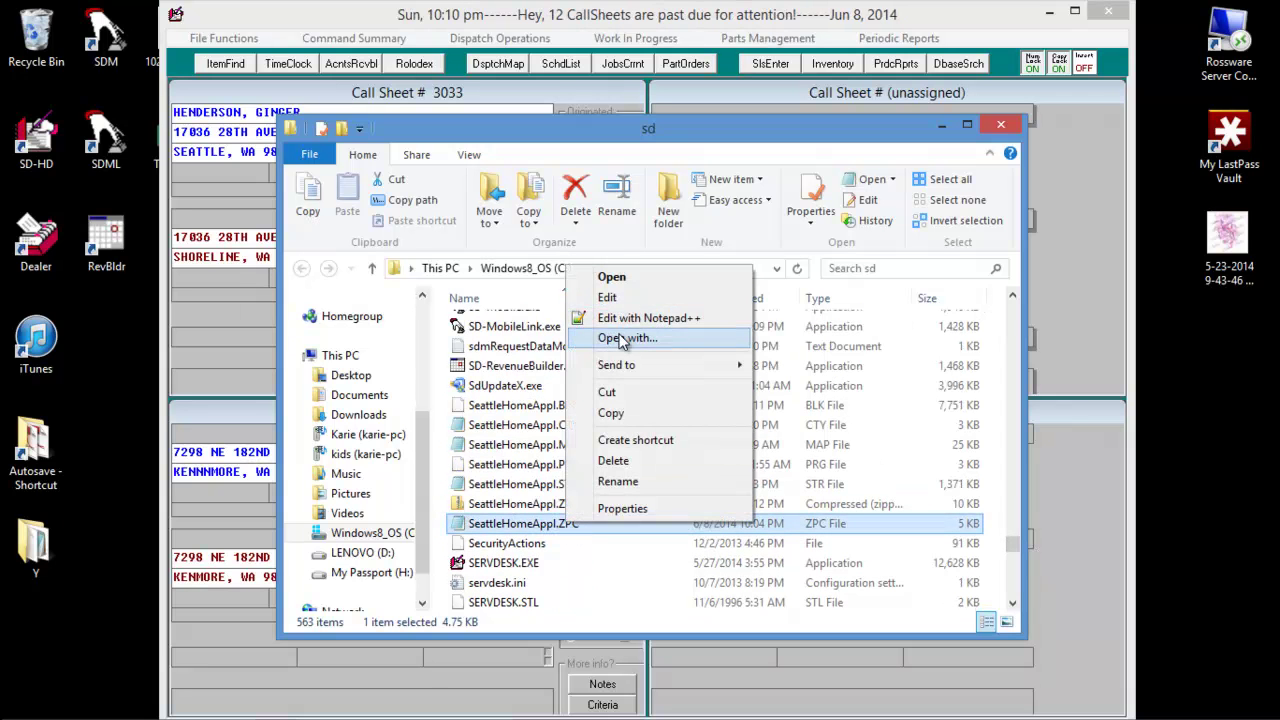
left_click(627, 337)
left_click(597, 325)
key("ctrl+f")
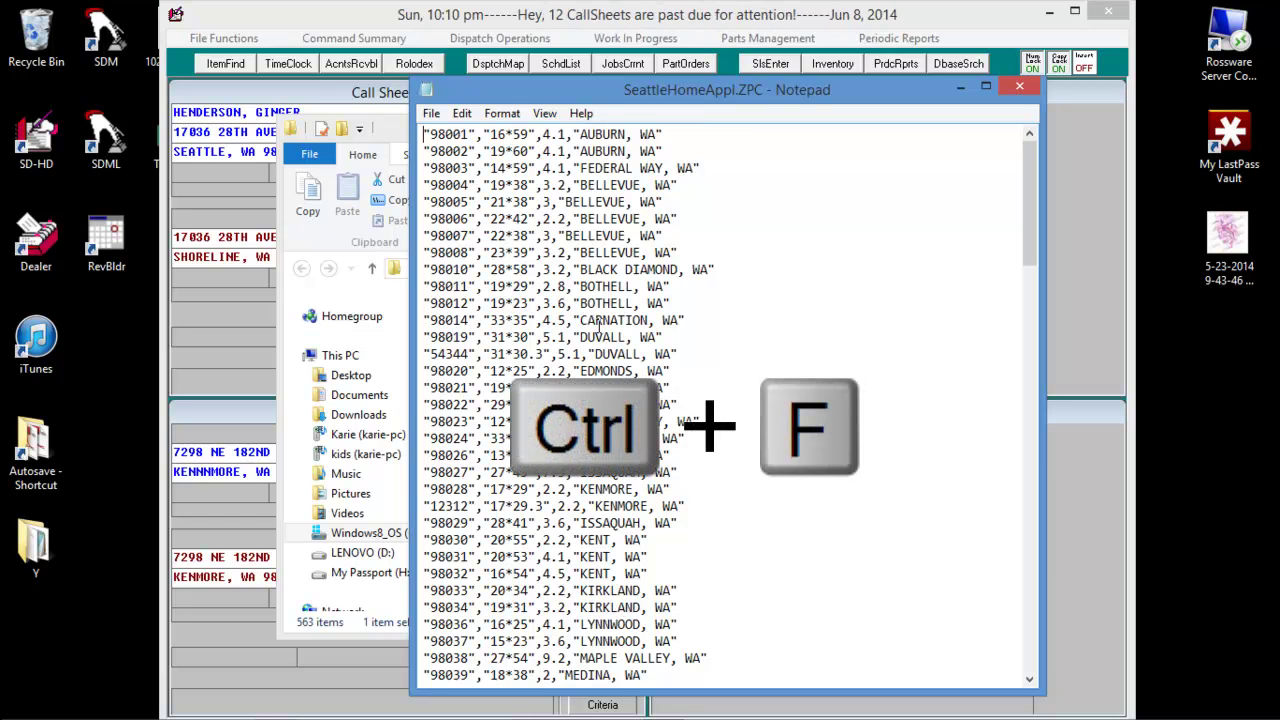
Step: Find the 98273 entry, currently grid "31*22.3" and MONROE, WA
key("ctrl+f")
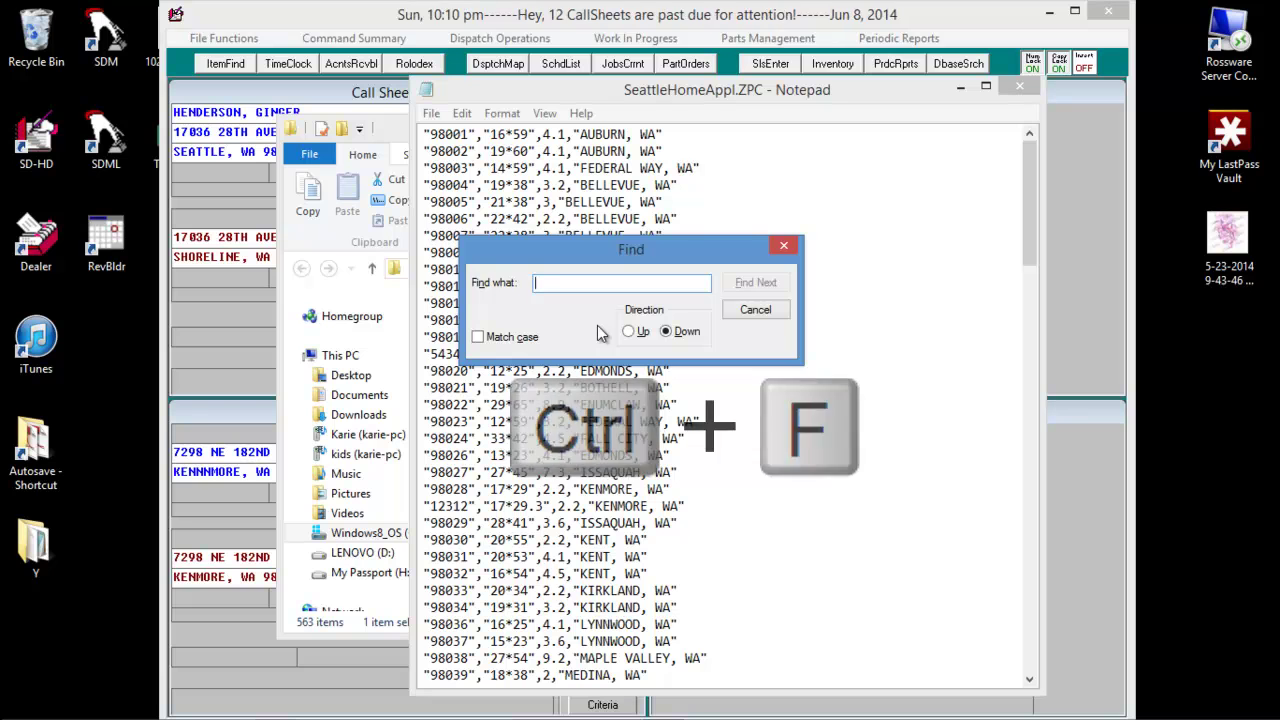
type("98")
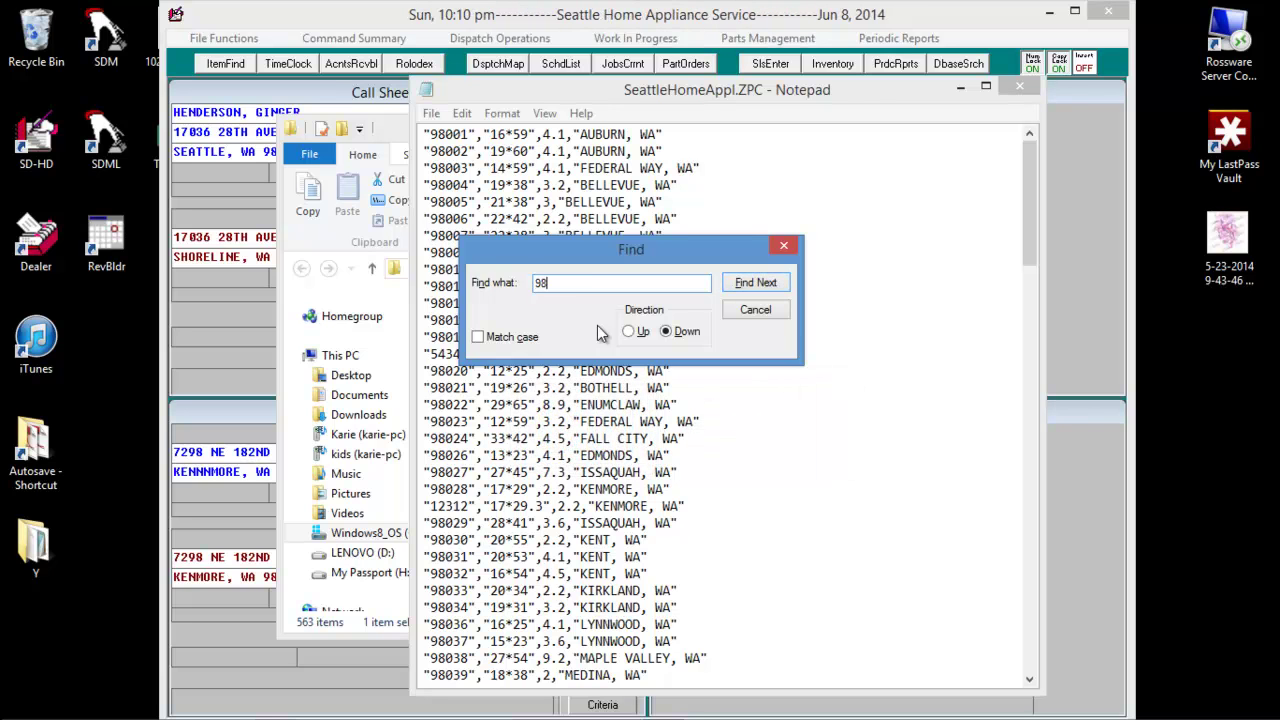
type("273")
left_click(781, 285)
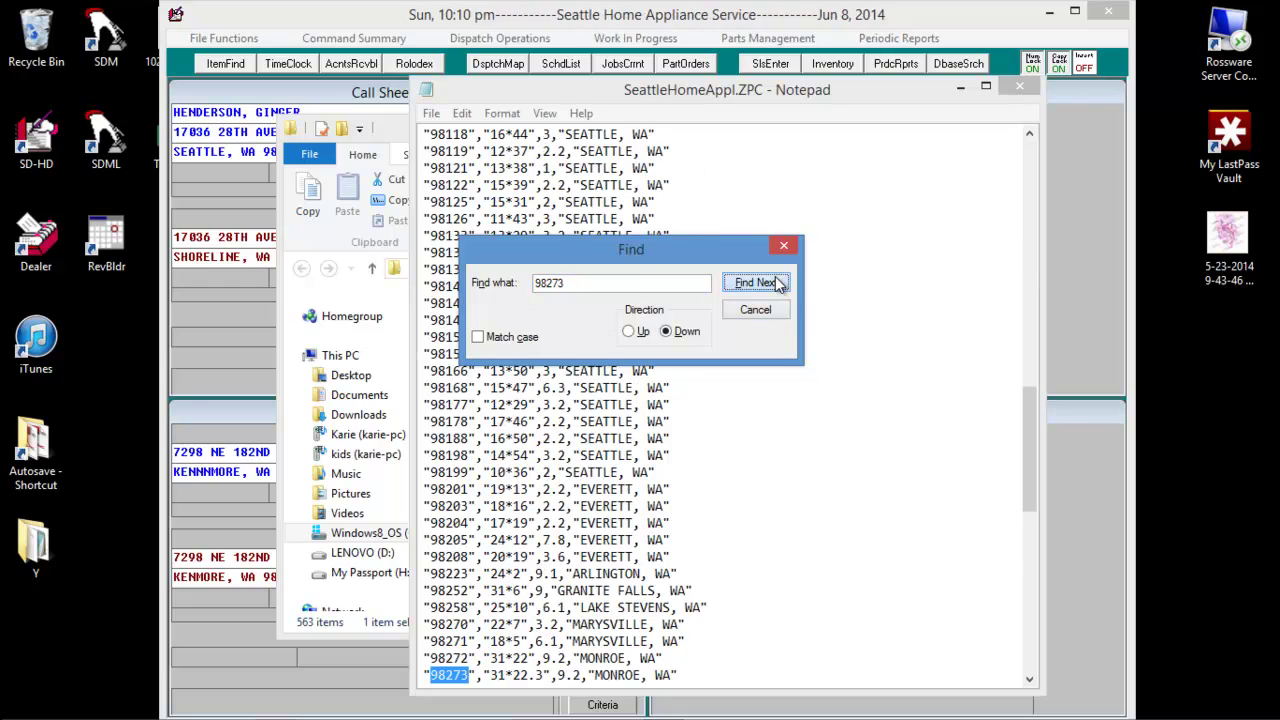
left_click(783, 246)
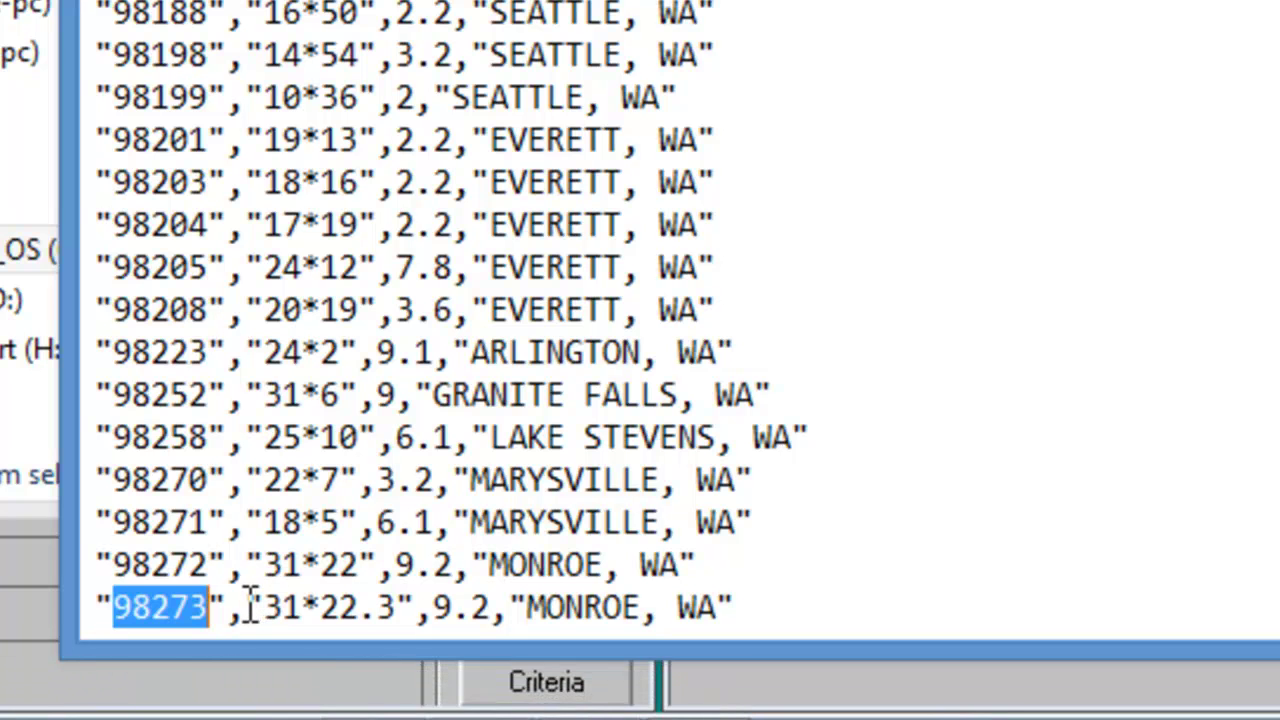
Step: Replace 98273's grid "31*22.3" with "30*24" in quotes
left_click(249, 606)
left_click_drag(249, 606, 414, 578)
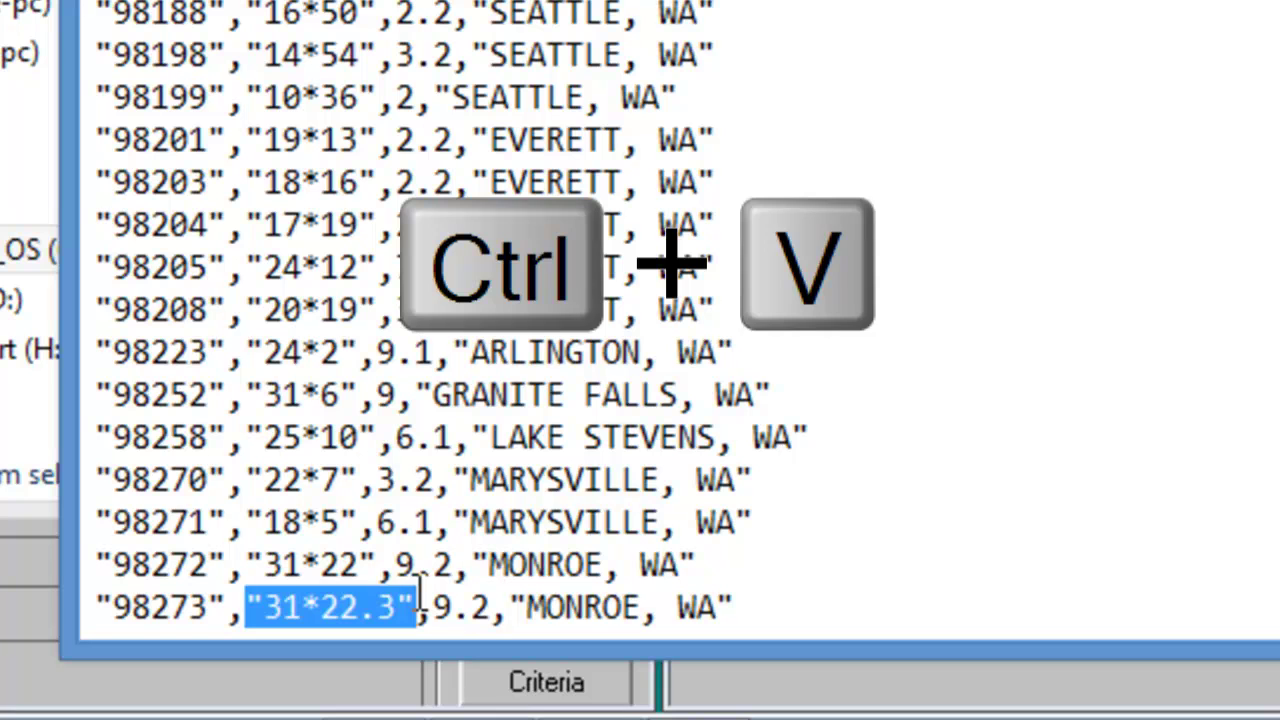
type("[30*24]")
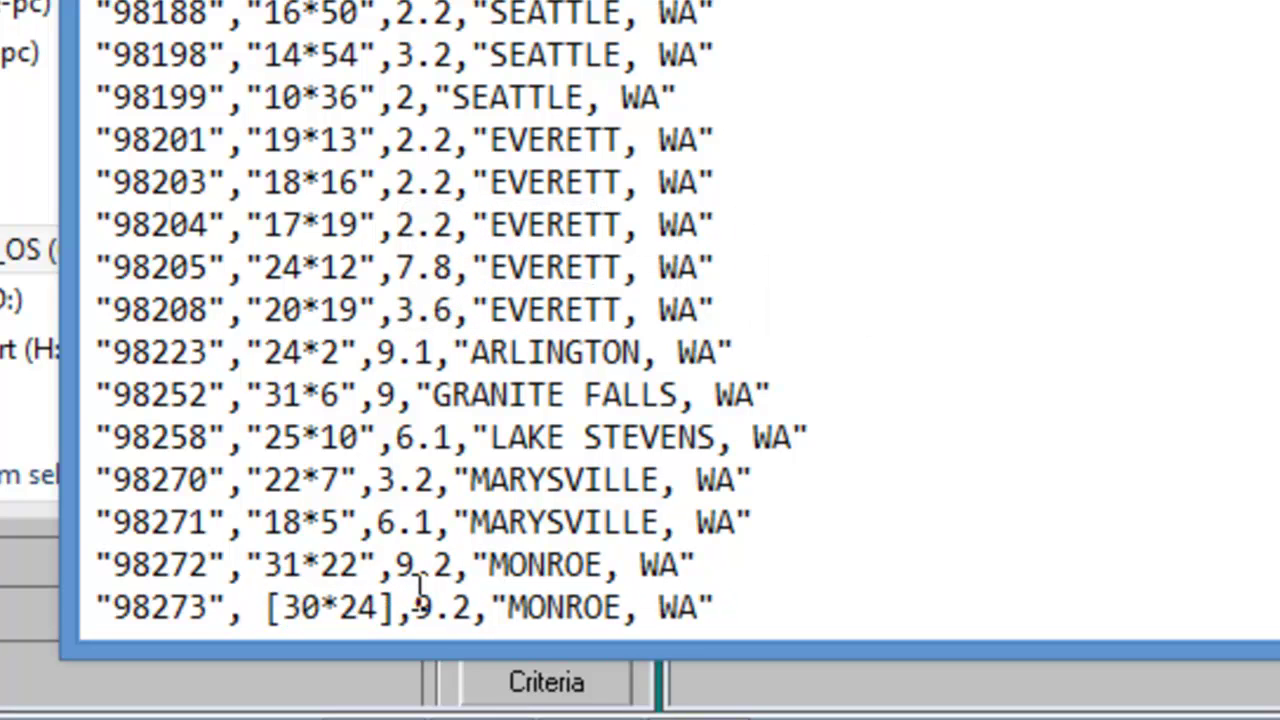
key("BackSpace")
type("\"")
key("Left")
key("Left")
key("Left")
key("Left")
key("Left")
key("Left")
key("BackSpace")
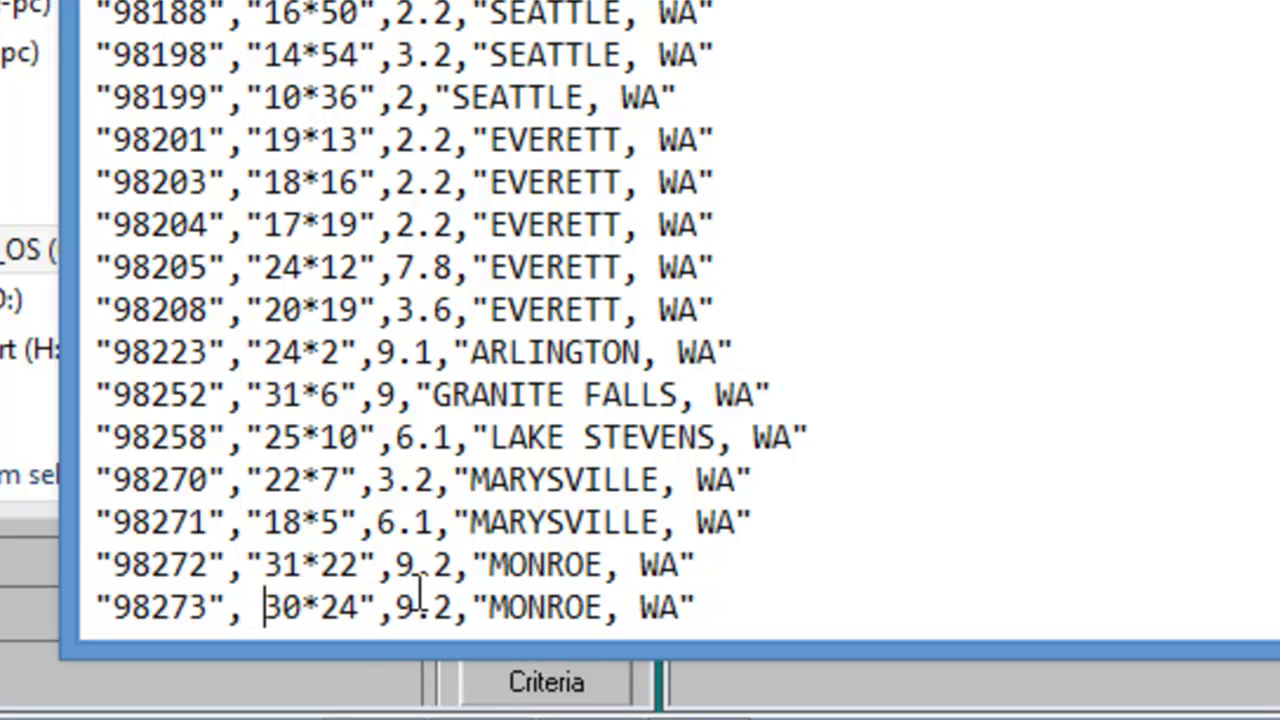
type("\"")
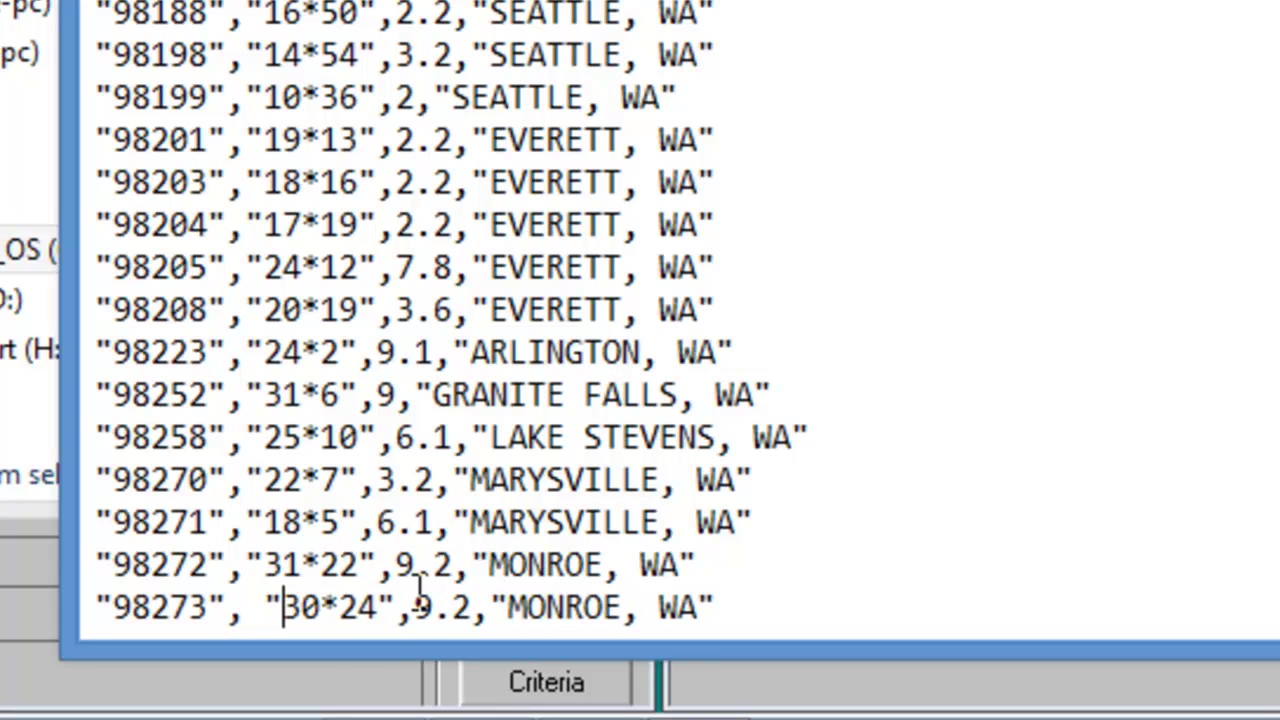
Step: Overwrite the city MONROE with HIGH ROCK on the 98273 line
key("Right")
key("Right")
key("Right")
key("Right")
key("Right")
key("Right")
key("Right")
key("Right")
key("Right")
key("Right")
key("Right")
key("Right")
key("shift+Right")
key("shift+Right")
key("shift+Right")
key("shift+Right")
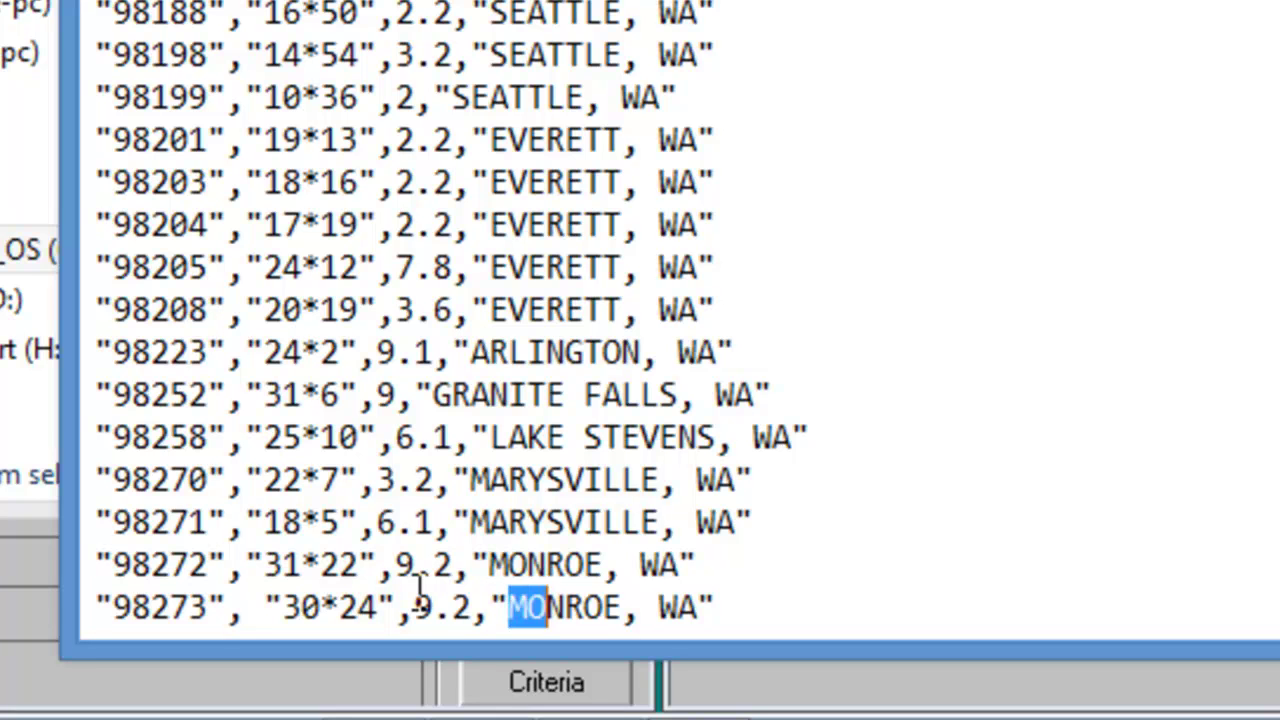
key("shift+Right")
key("shift+Right")
type("HIGH RO")
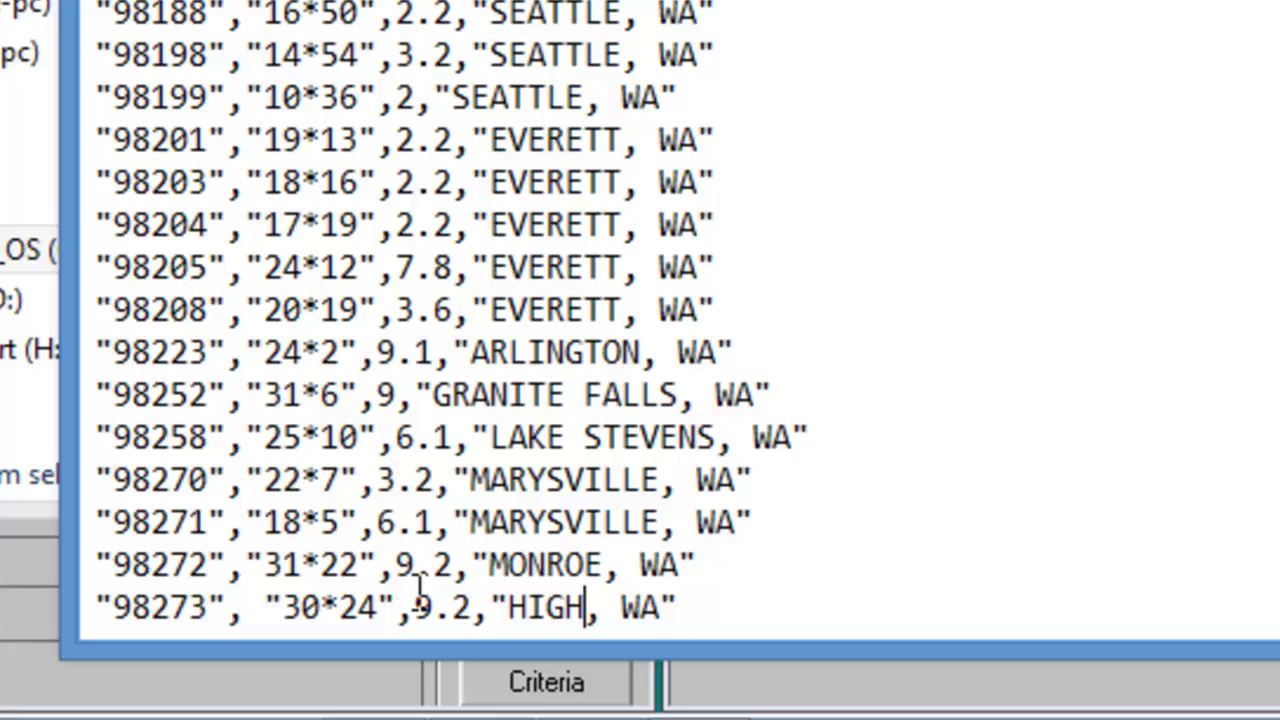
type("CK")
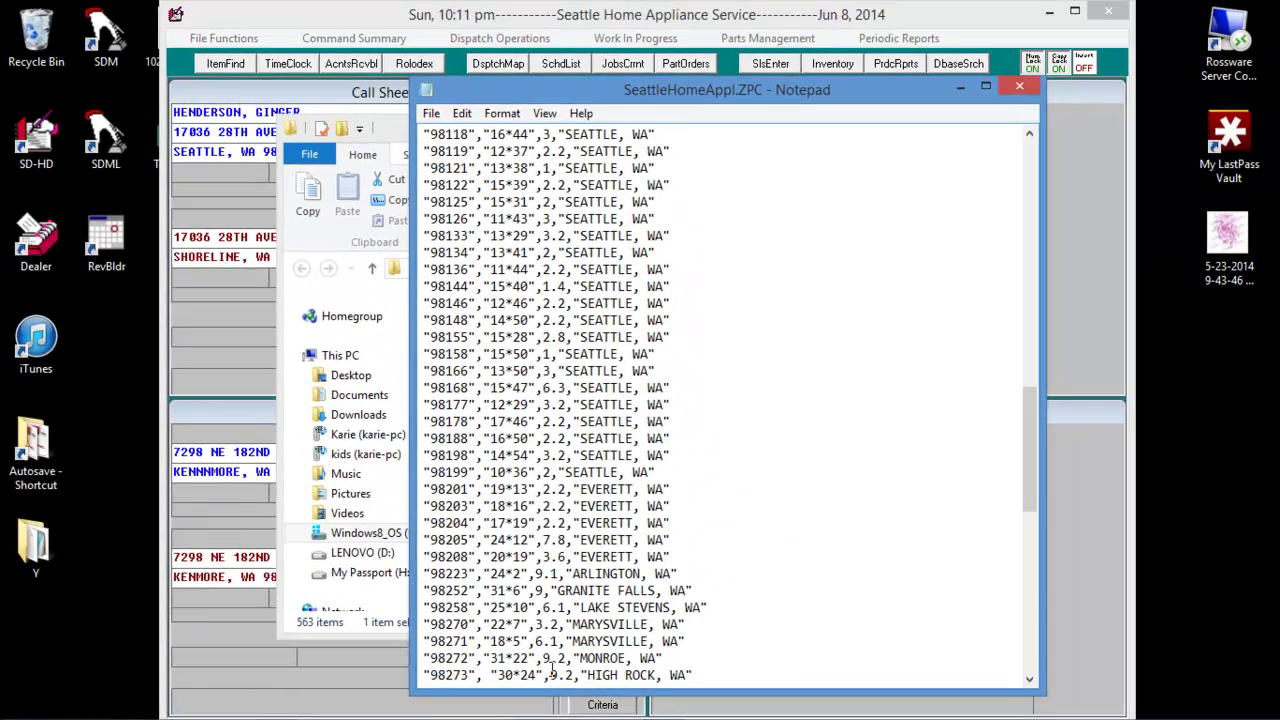
Step: Save SeattleHomeAppl.ZPC, close Notepad and Explorer, and view 98273 near High Rock on the dispatch map
left_click(431, 113)
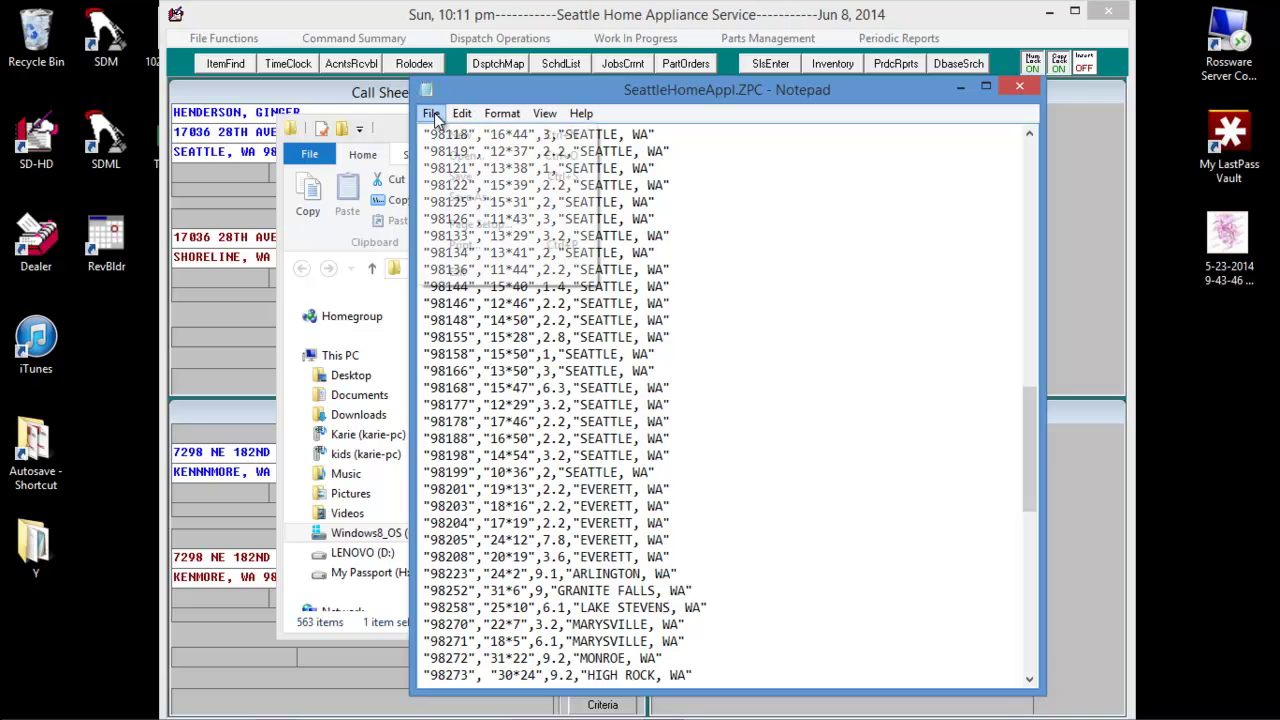
left_click(462, 176)
key("alt+Tab")
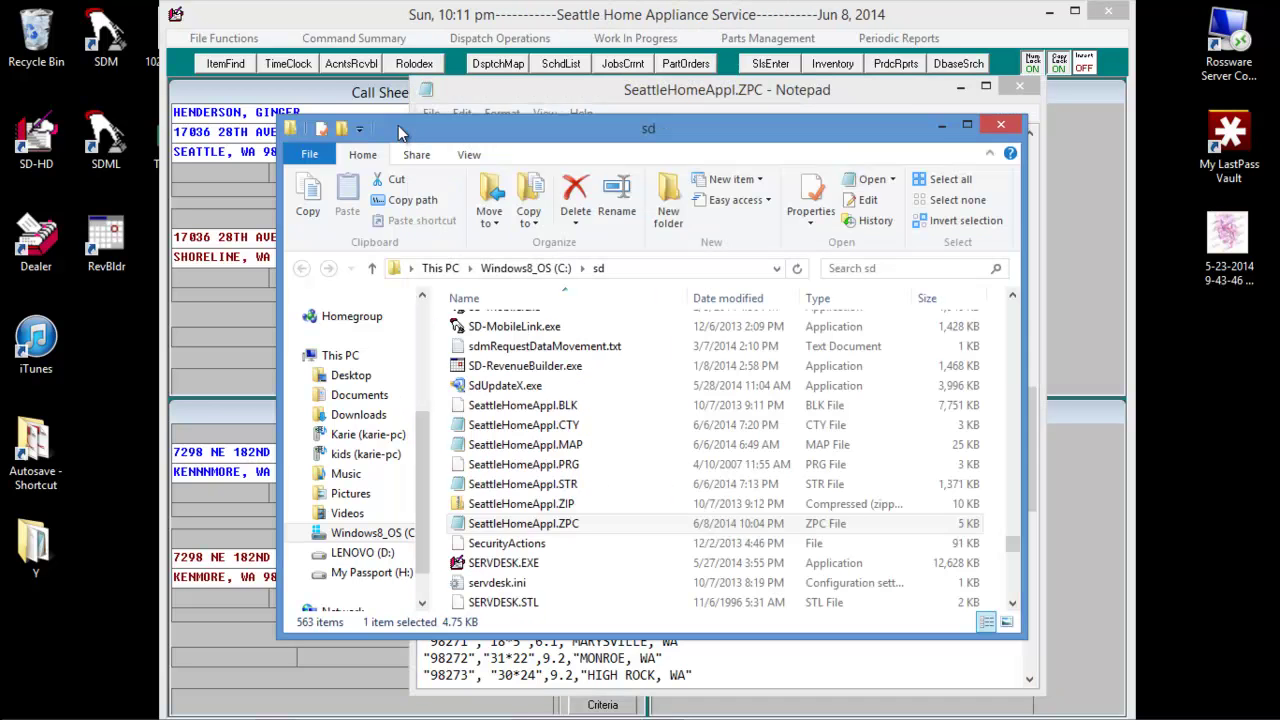
left_click(933, 124)
left_click(960, 87)
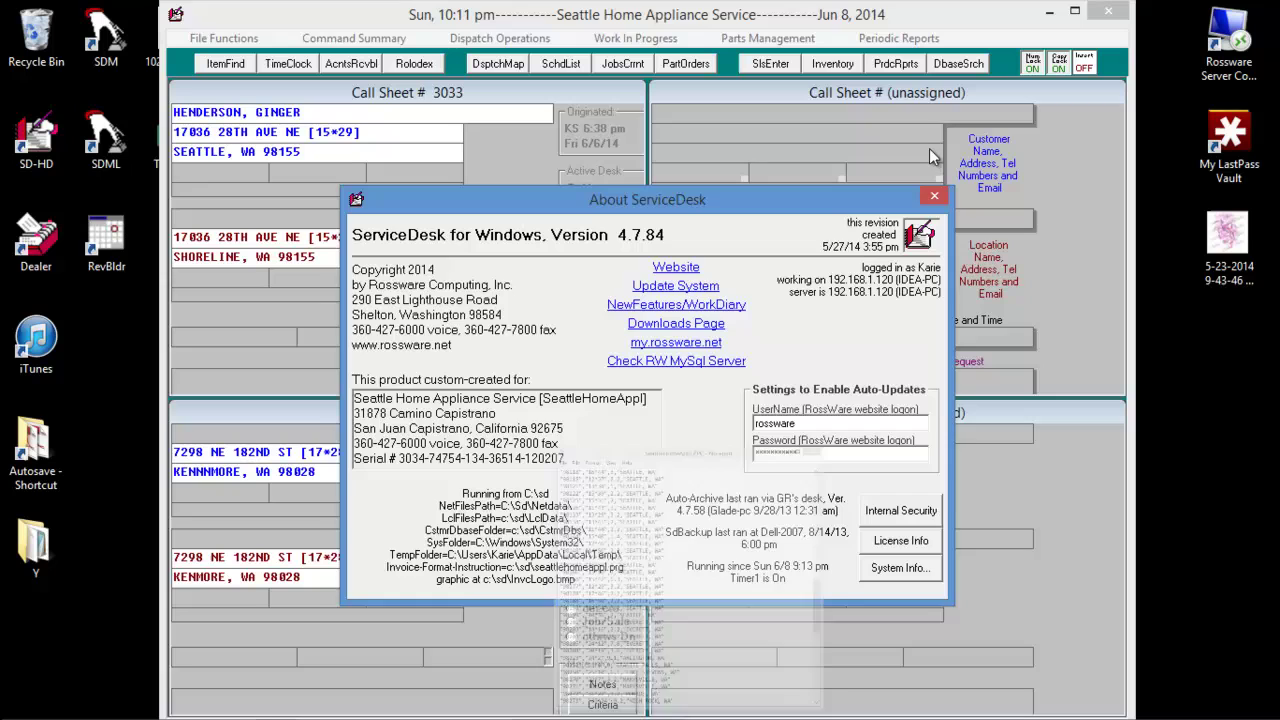
left_click(931, 199)
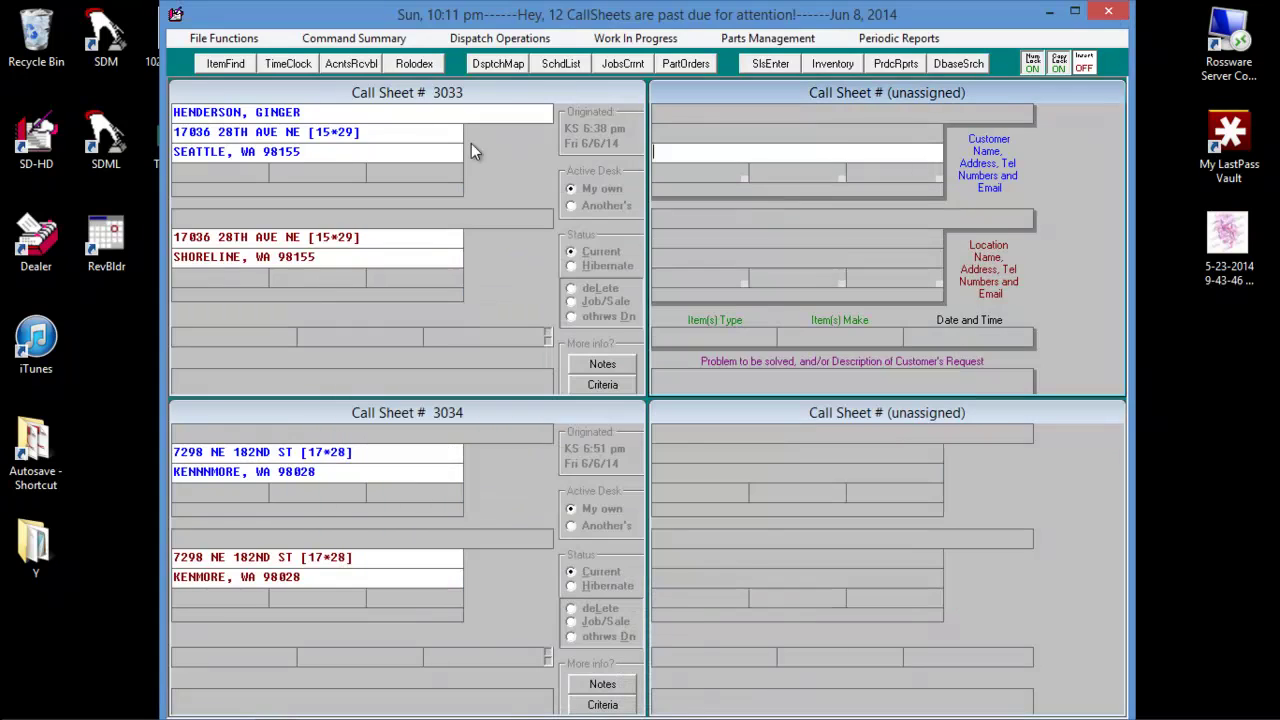
left_click(500, 63)
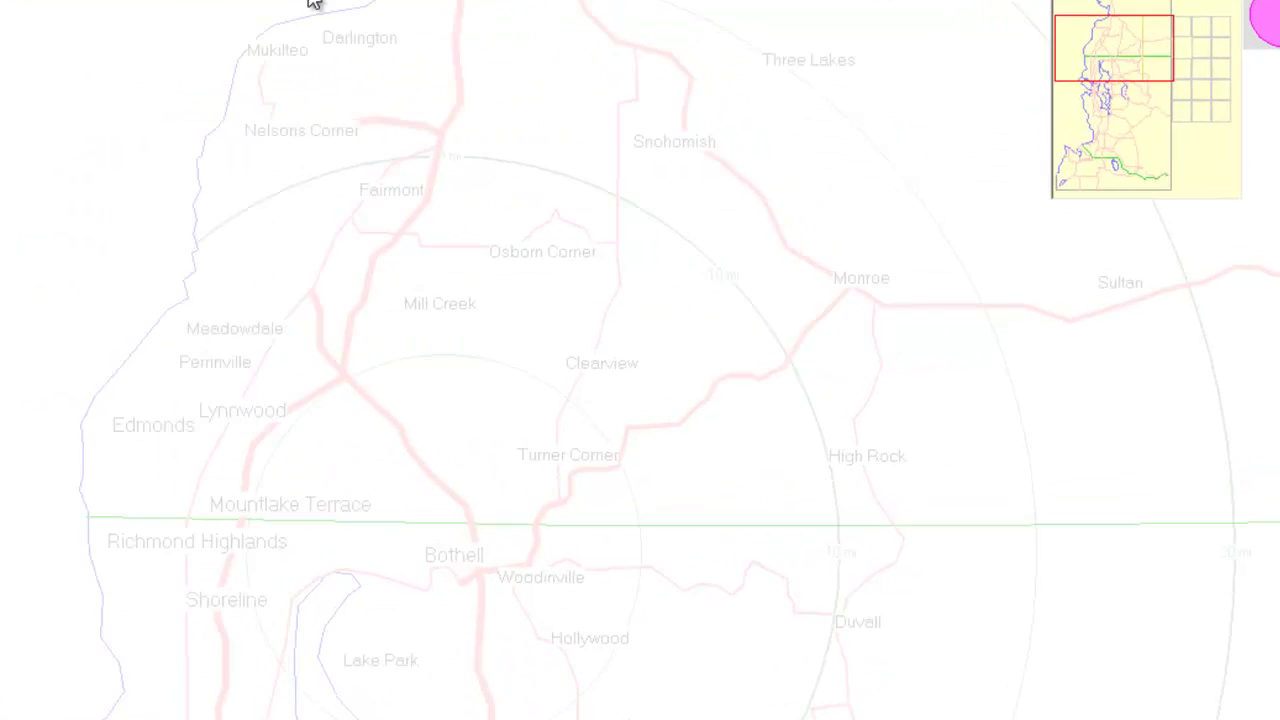